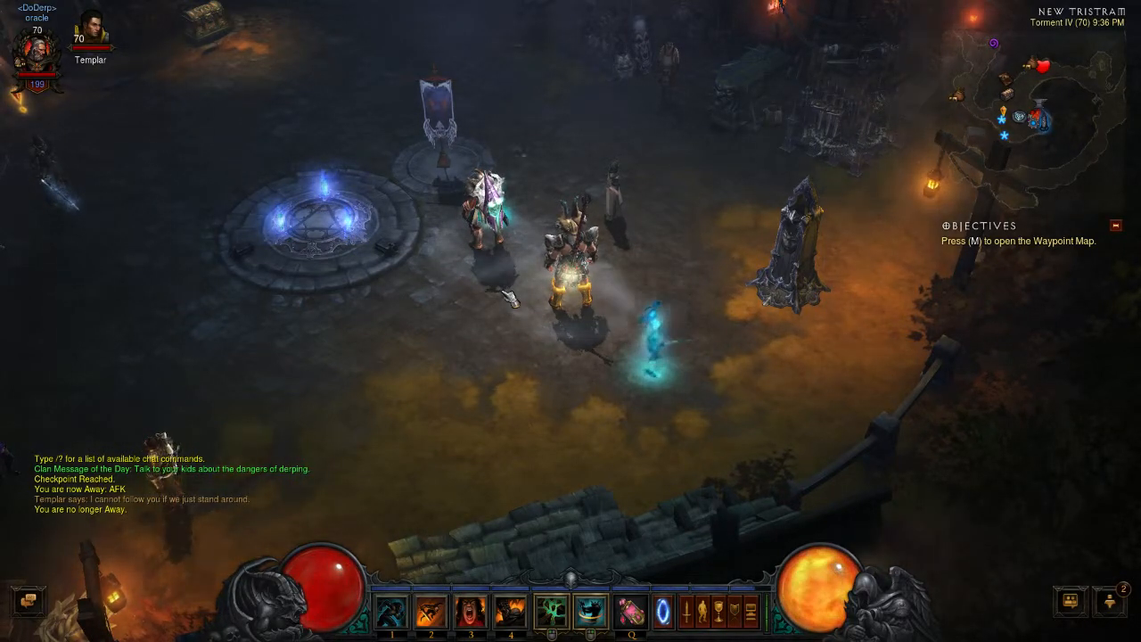
- Switch to XSplit Broadcaster and log in with the remembered account credentials
{"action": "key", "text": "alt+Tab"}
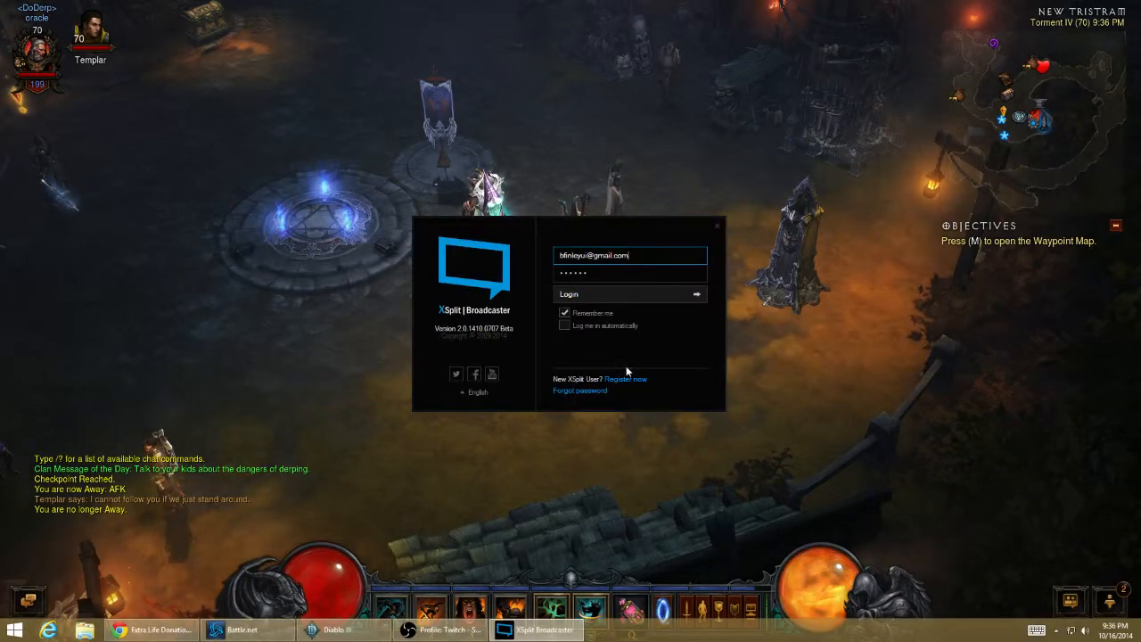
{"action": "left_click", "coordinate": [612, 299]}
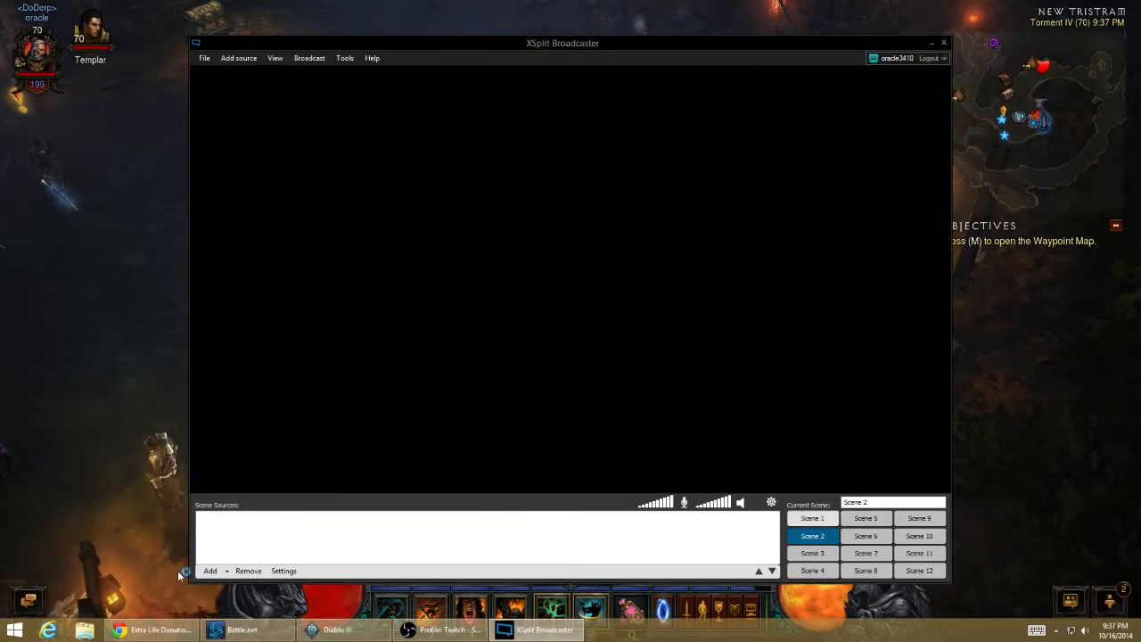
- Add a game capture of Diablo III as a scene source and enlarge it to fill the whole scene
{"action": "left_click", "coordinate": [221, 574]}
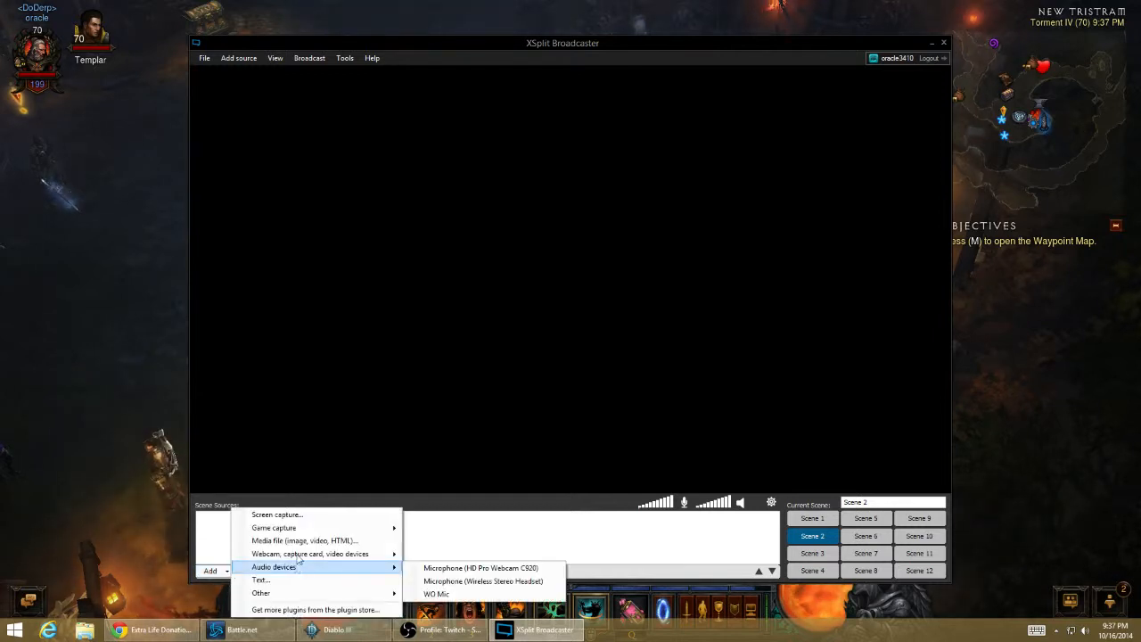
{"action": "mouse_move", "coordinate": [356, 528]}
{"action": "left_click", "coordinate": [437, 544]}
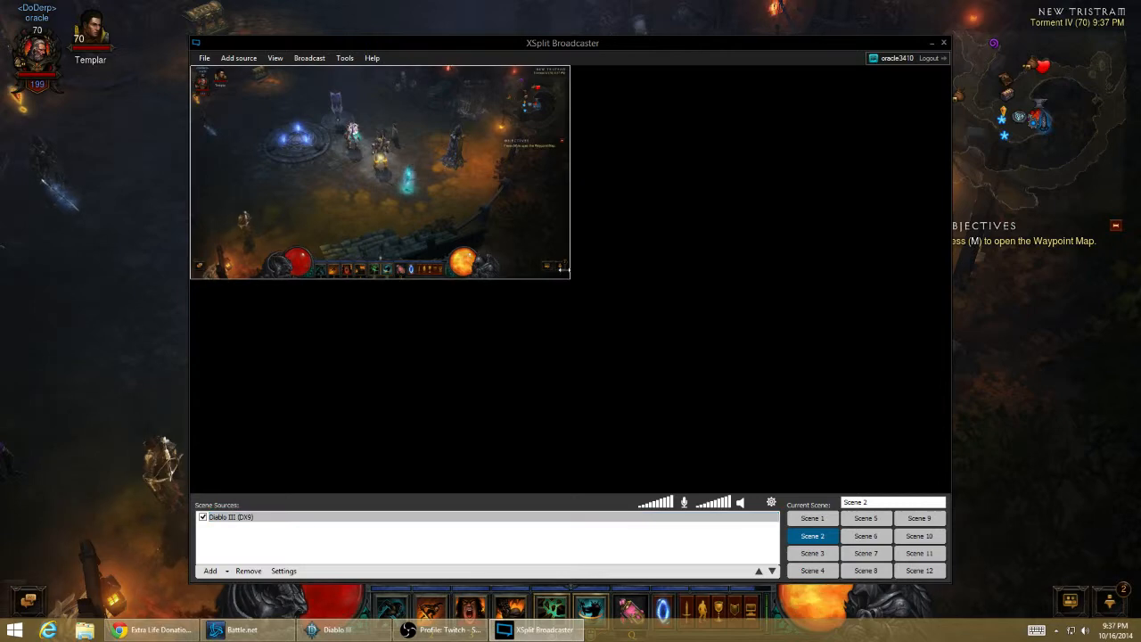
{"action": "left_click_drag", "start_coordinate": [566, 276], "coordinate": [948, 491]}
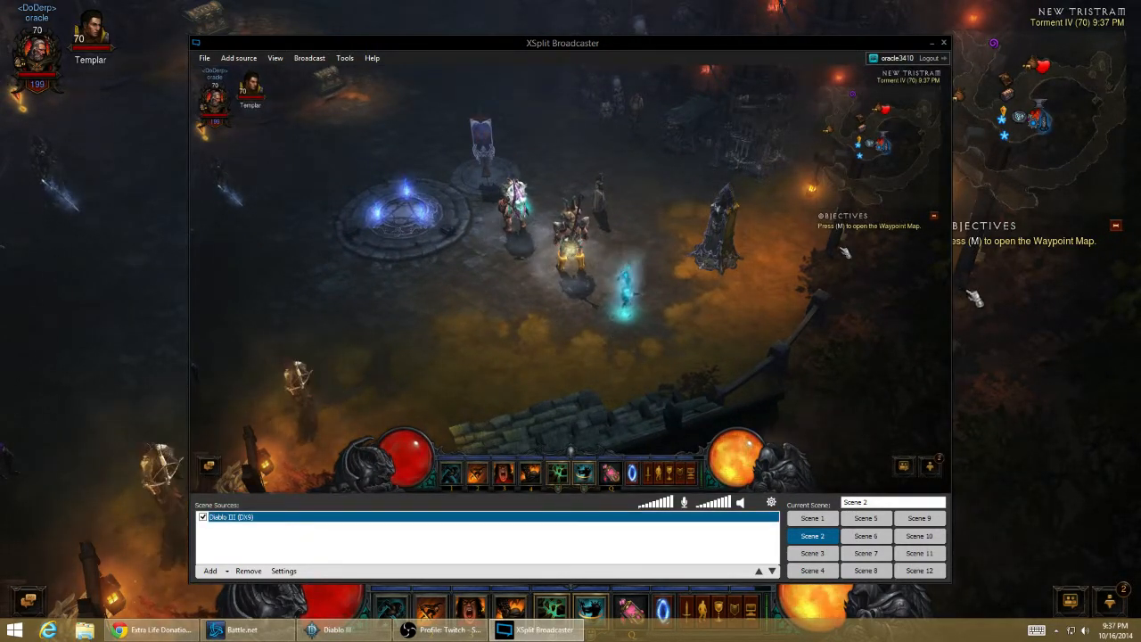
- Switch to Chrome and reload the donation tracker page in debug mode by appending "&debug=1" to its address
{"action": "left_click", "coordinate": [220, 572]}
{"action": "left_click", "coordinate": [158, 631]}
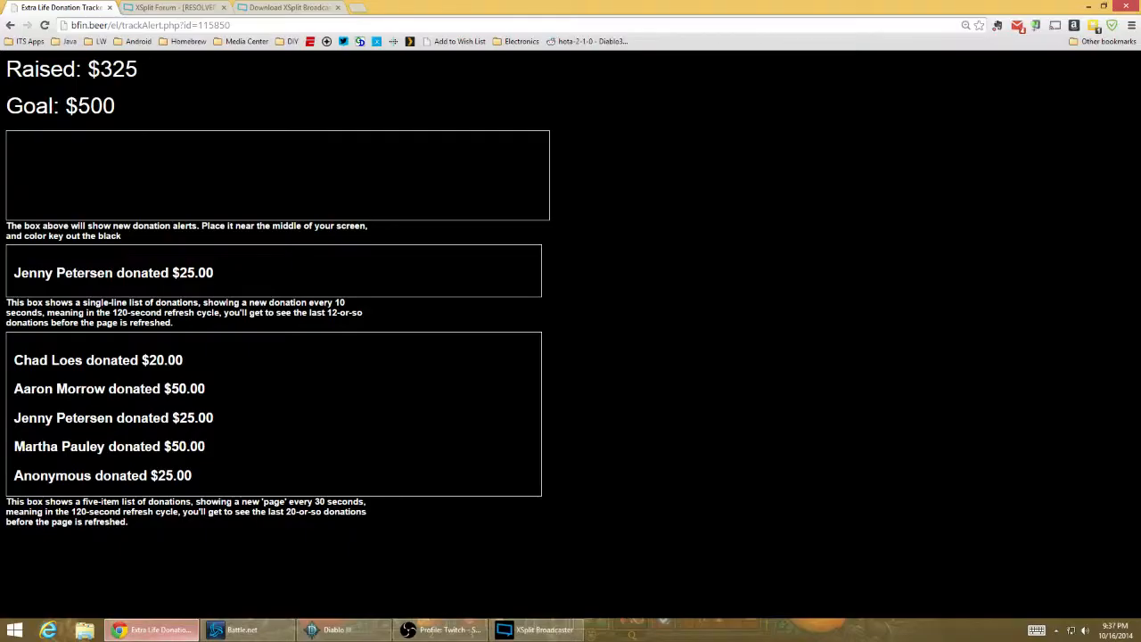
{"action": "left_click", "coordinate": [171, 24]}
{"action": "left_click", "coordinate": [169, 25]}
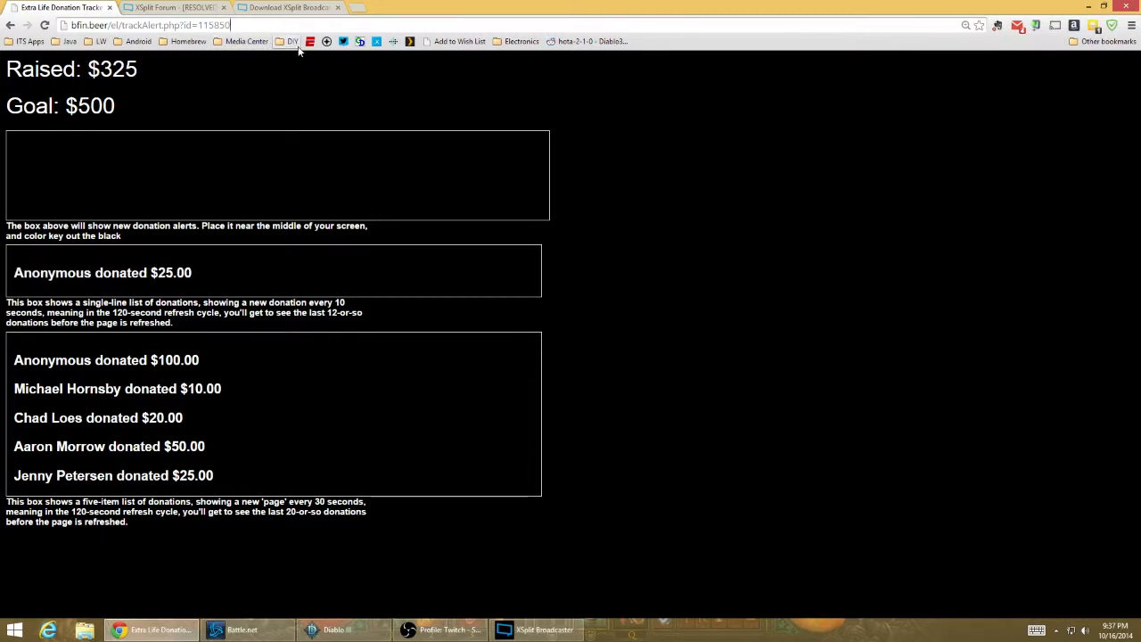
{"action": "type", "text": "&"}
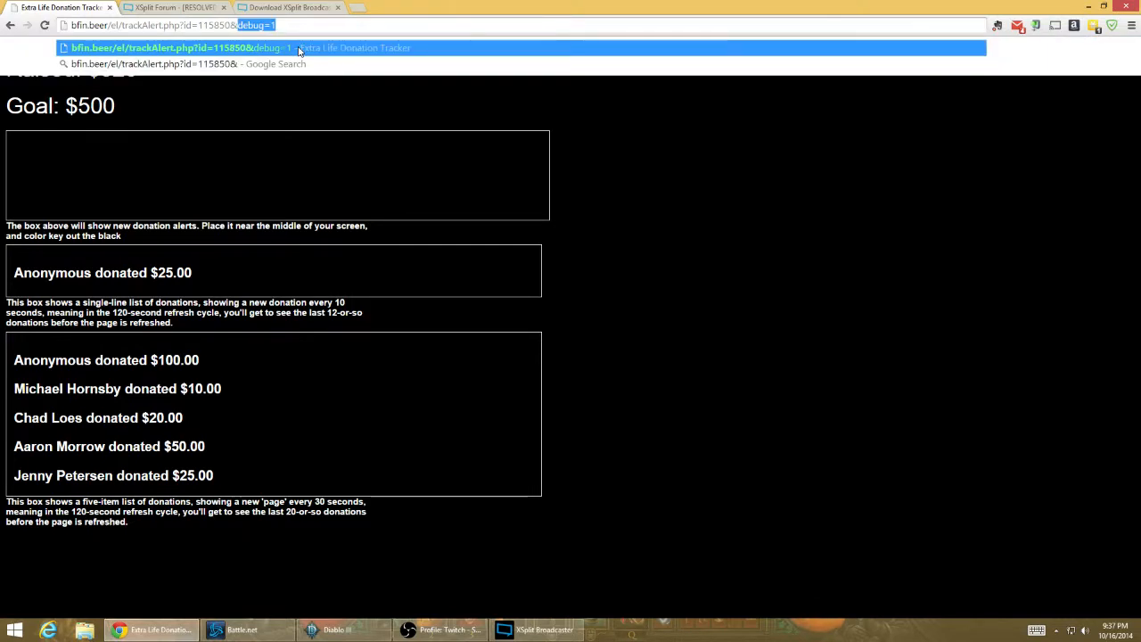
{"action": "left_click", "coordinate": [299, 51]}
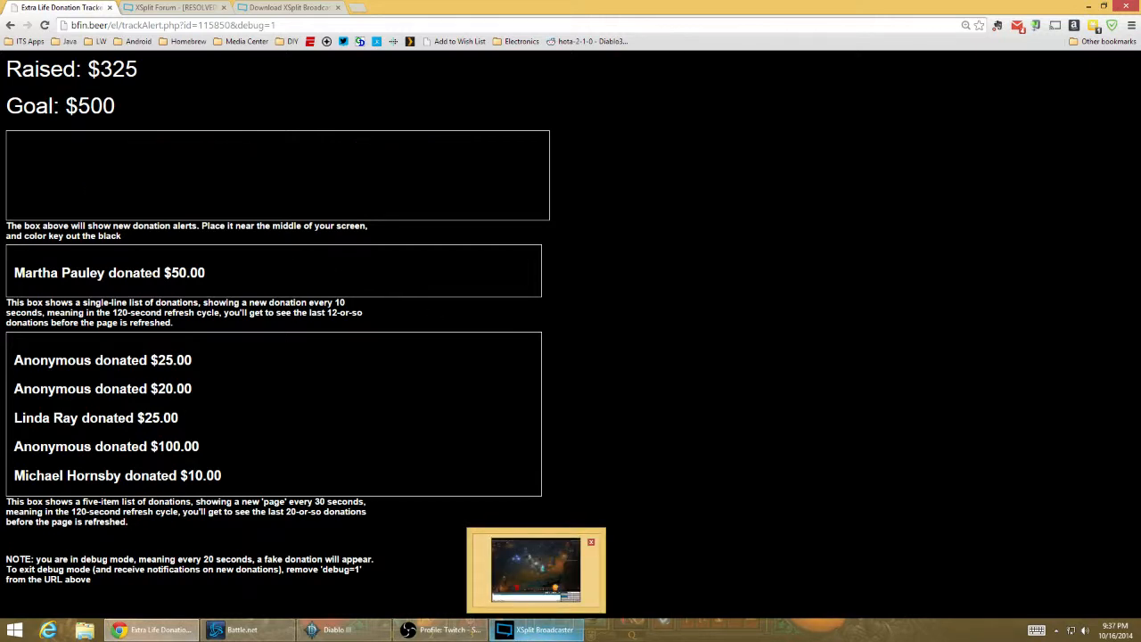
- Return to XSplit Broadcaster, move its window clear of the tracker page, and add a screen capture of the Chrome window
{"action": "left_click", "coordinate": [535, 631]}
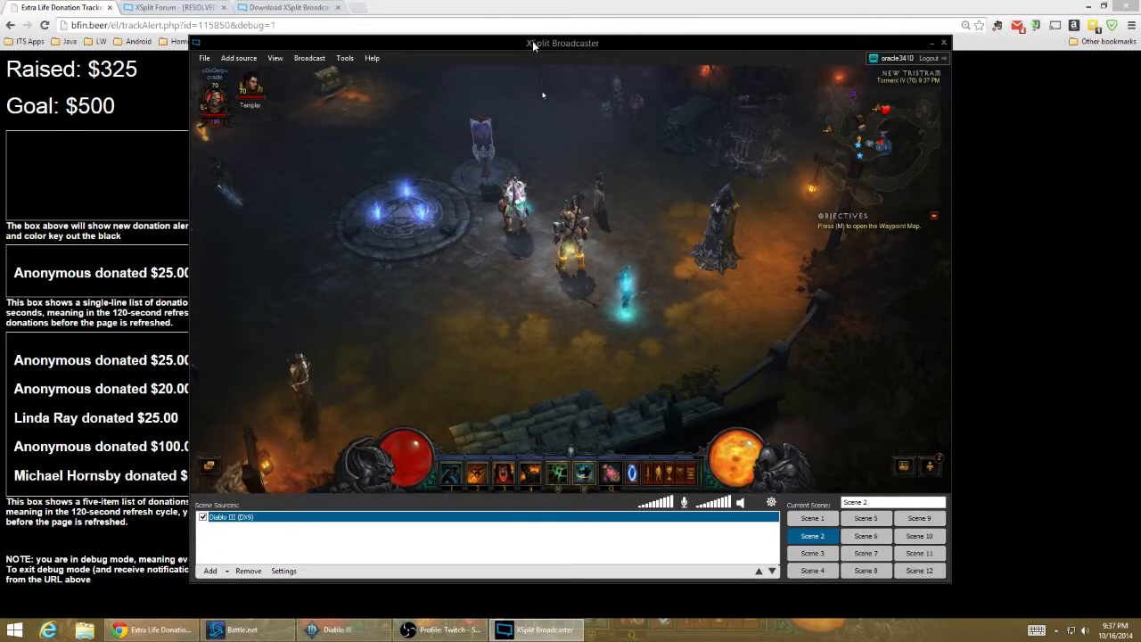
{"action": "left_click_drag", "start_coordinate": [533, 44], "coordinate": [777, 49]}
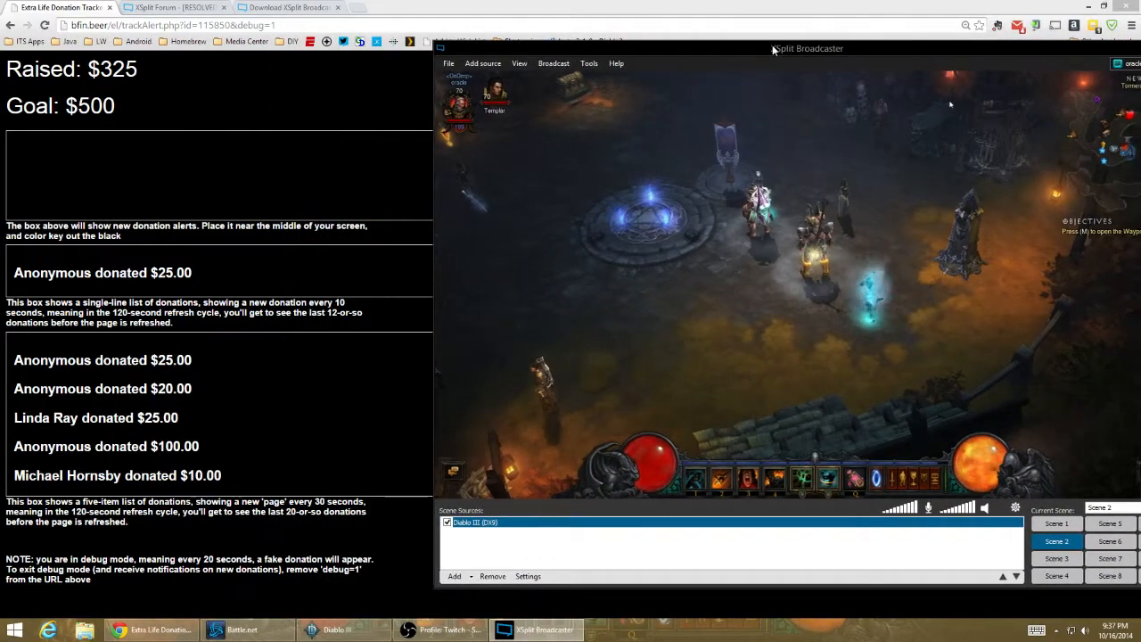
{"action": "left_click", "coordinate": [454, 576]}
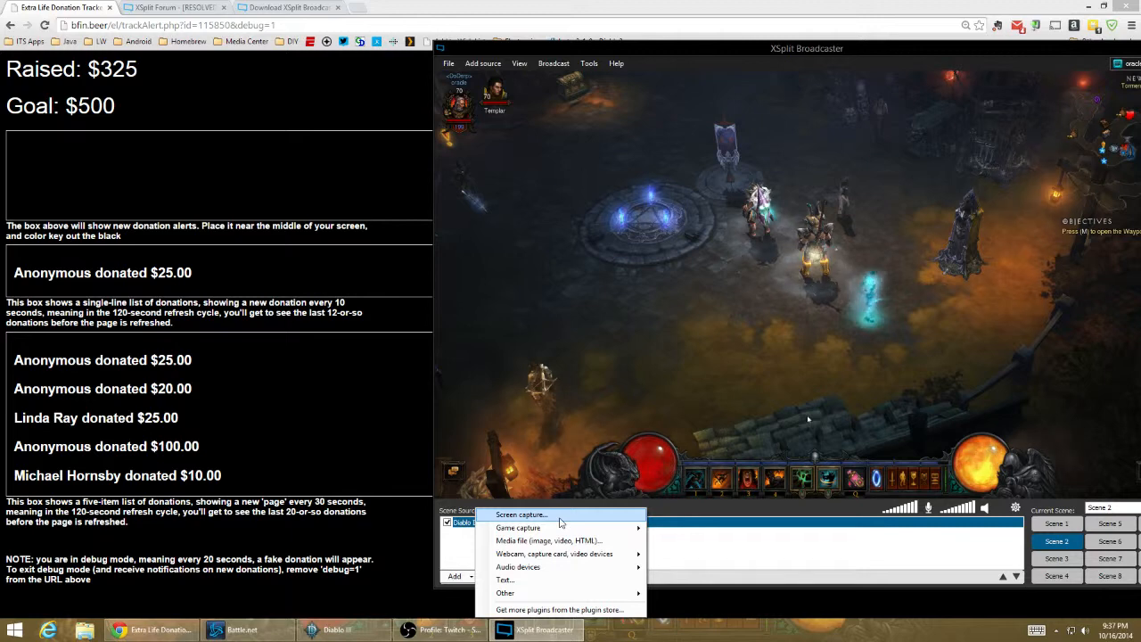
{"action": "left_click", "coordinate": [559, 517]}
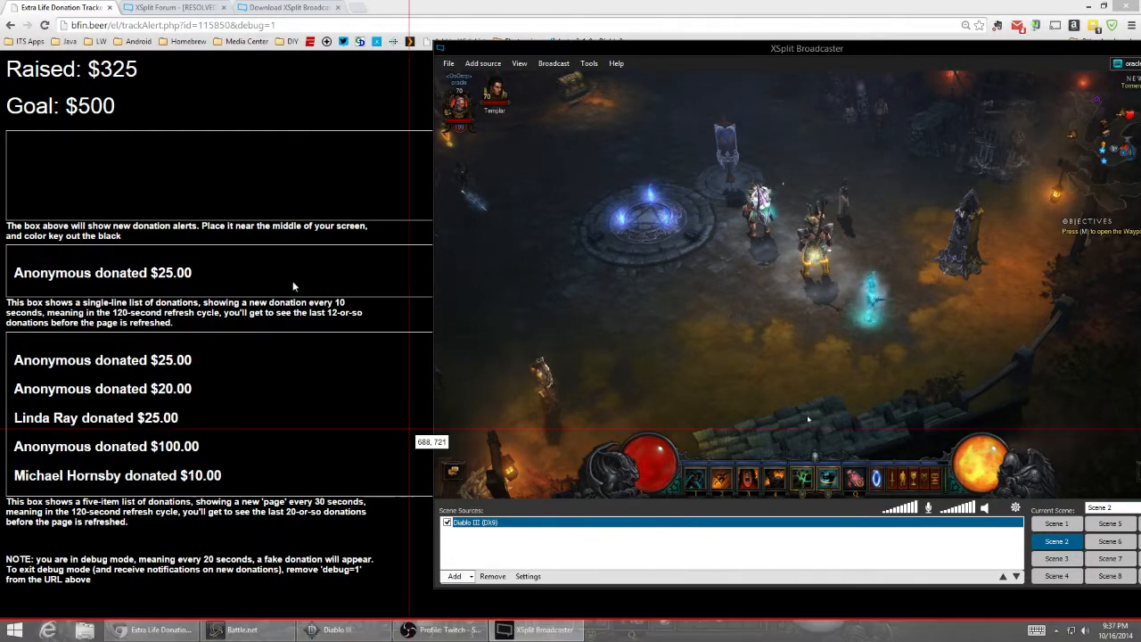
{"action": "left_click", "coordinate": [221, 116]}
- Reposition and enlarge the captured tracker window over the game, and turn off showing the mouse in the capture
{"action": "left_click_drag", "start_coordinate": [962, 179], "coordinate": [668, 207]}
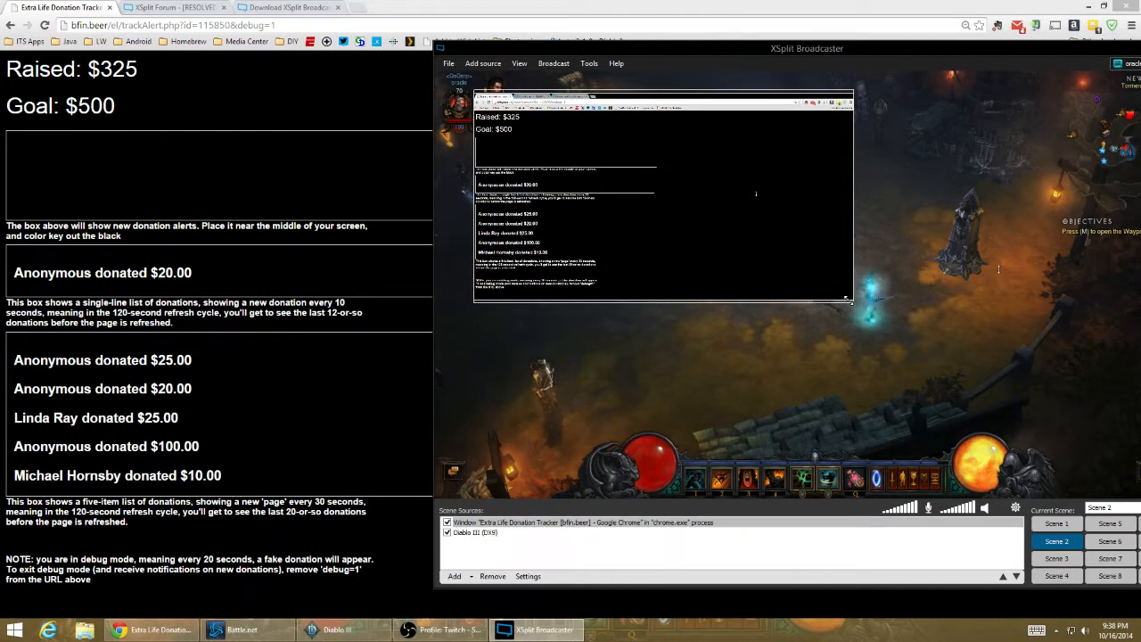
{"action": "left_click_drag", "start_coordinate": [848, 302], "coordinate": [1054, 423]}
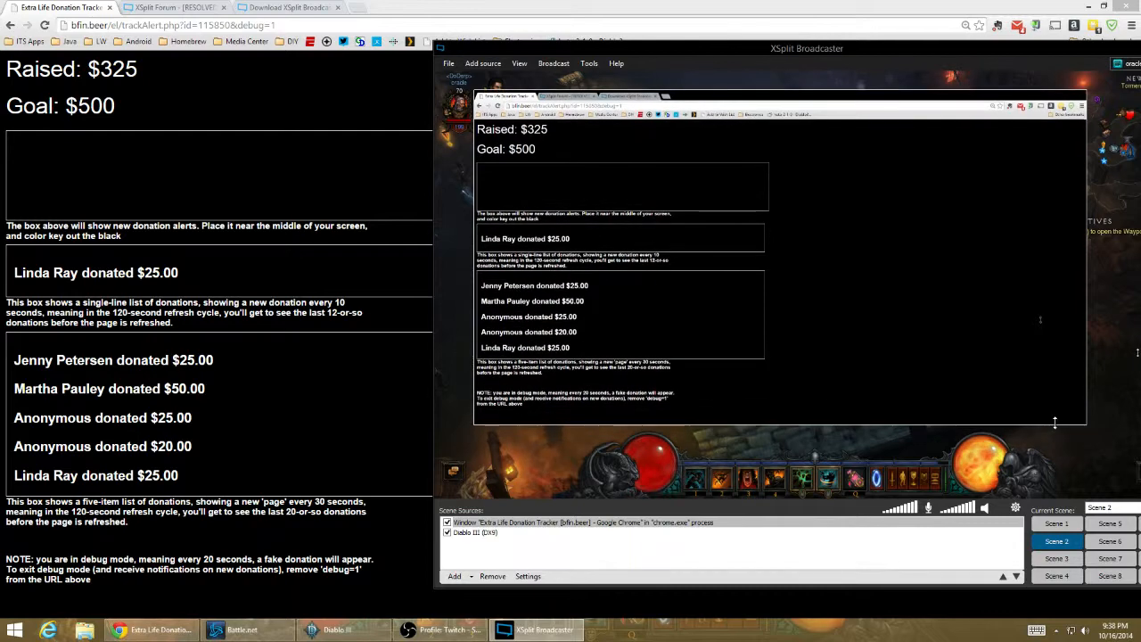
{"action": "right_click", "coordinate": [673, 183]}
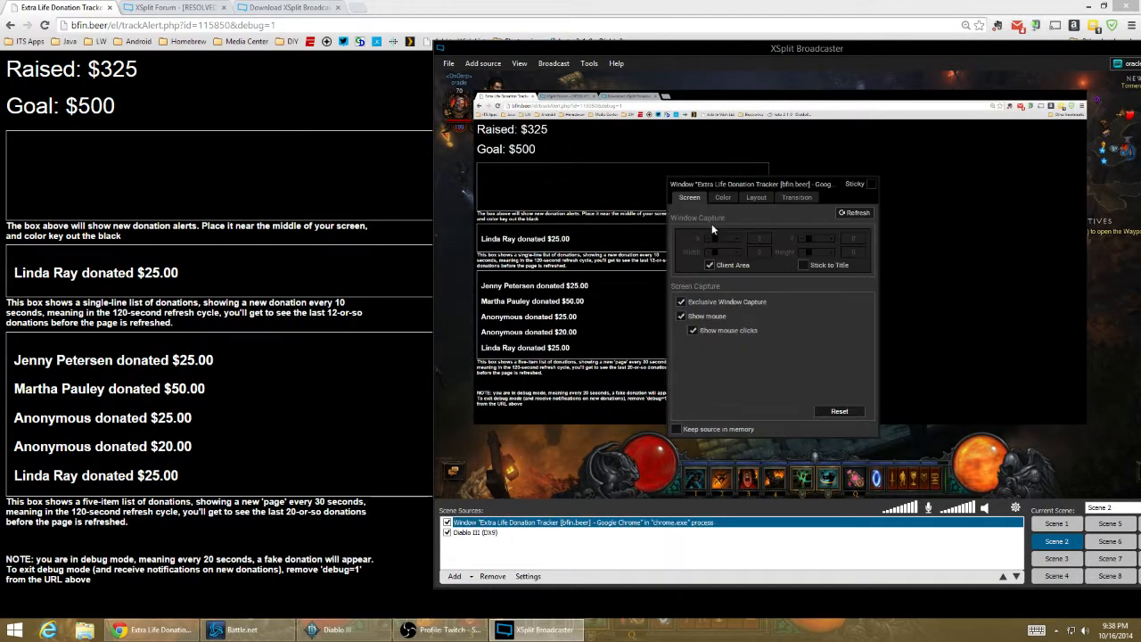
{"action": "left_click", "coordinate": [722, 319]}
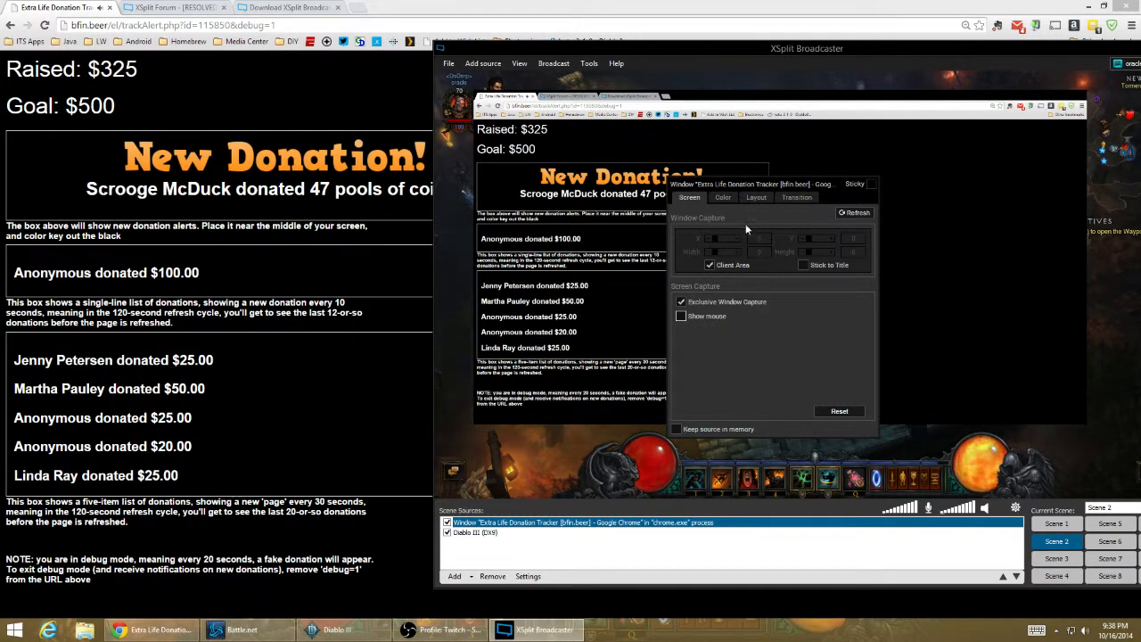
- Try to crop the captured tracker window with Auto Crop and by adjusting its left edge
{"action": "left_click", "coordinate": [756, 198]}
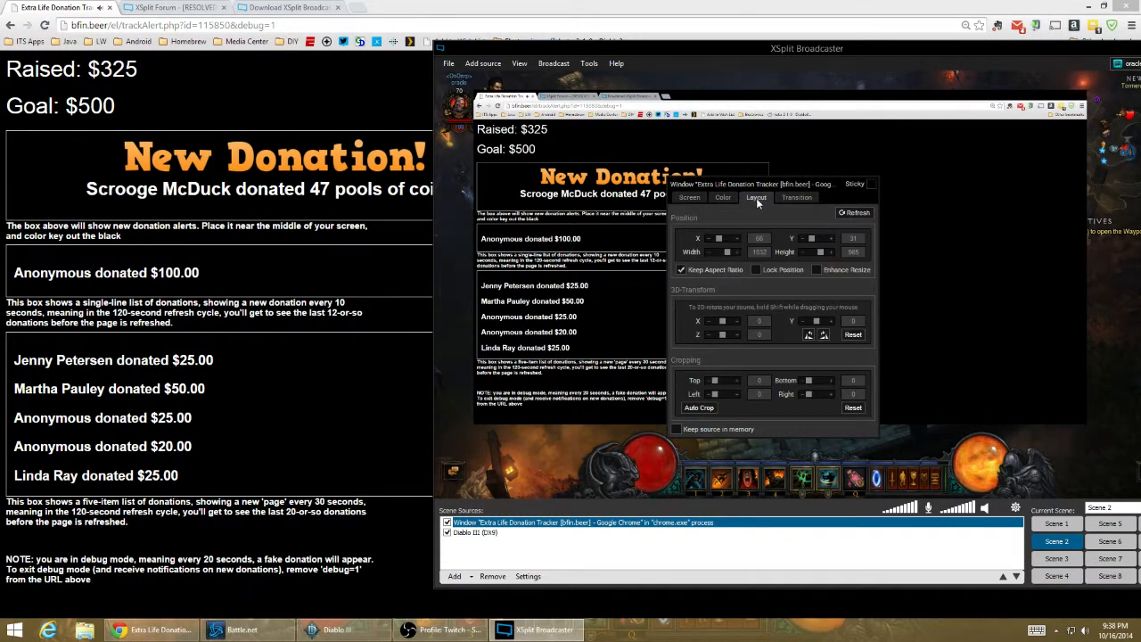
{"action": "left_click", "coordinate": [699, 408]}
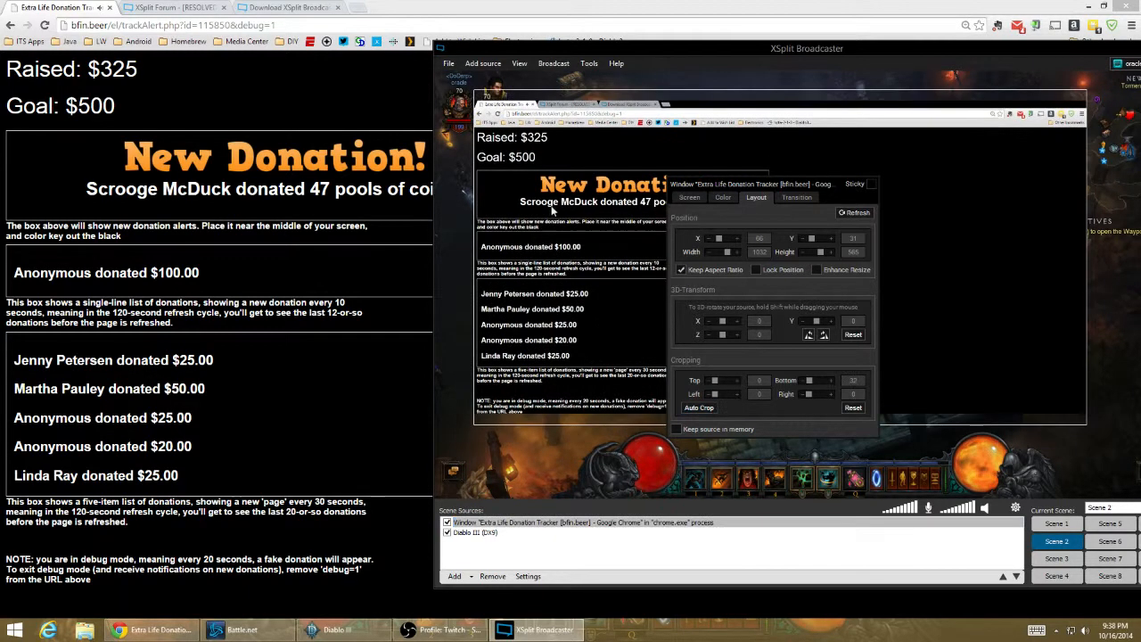
{"action": "left_click_drag", "start_coordinate": [479, 195], "coordinate": [483, 196]}
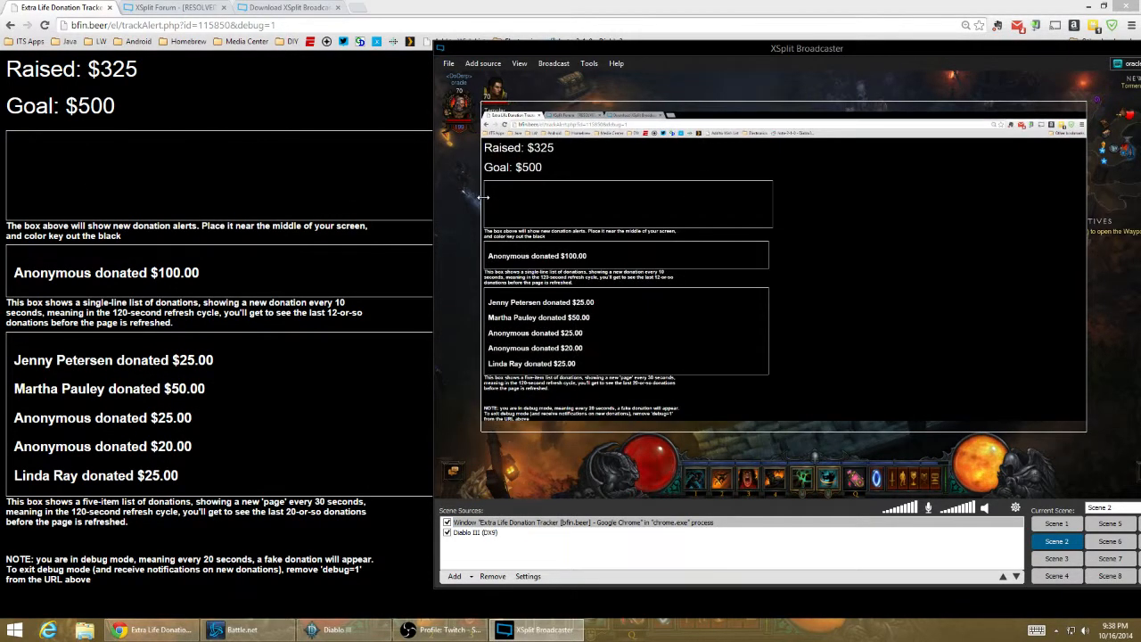
{"action": "right_click", "coordinate": [573, 244]}
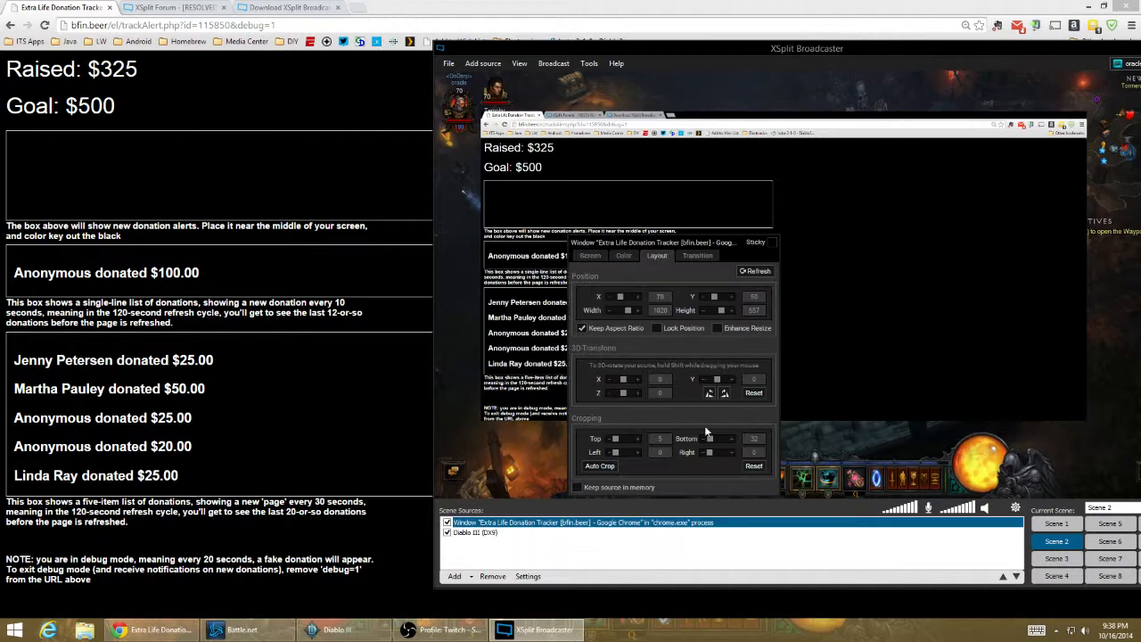
{"action": "left_click", "coordinate": [599, 466]}
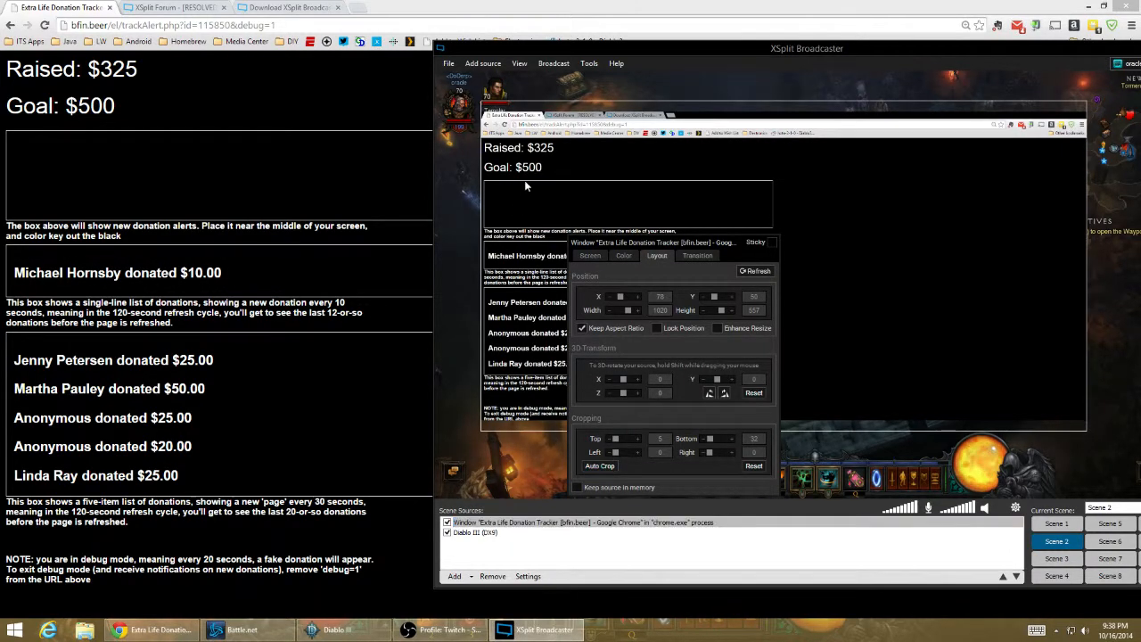
{"action": "left_click_drag", "start_coordinate": [482, 211], "coordinate": [473, 212]}
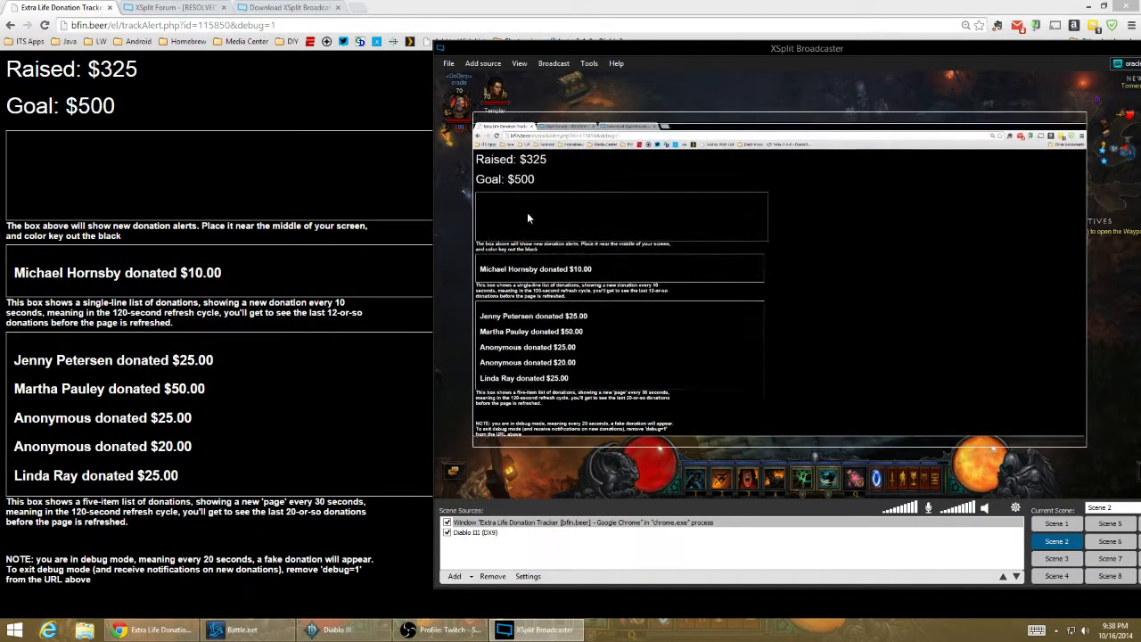
- Crop the tracker capture to the alert box's height with top 124 and bottom 366, and crop the left side by 8
{"action": "right_click", "coordinate": [583, 212]}
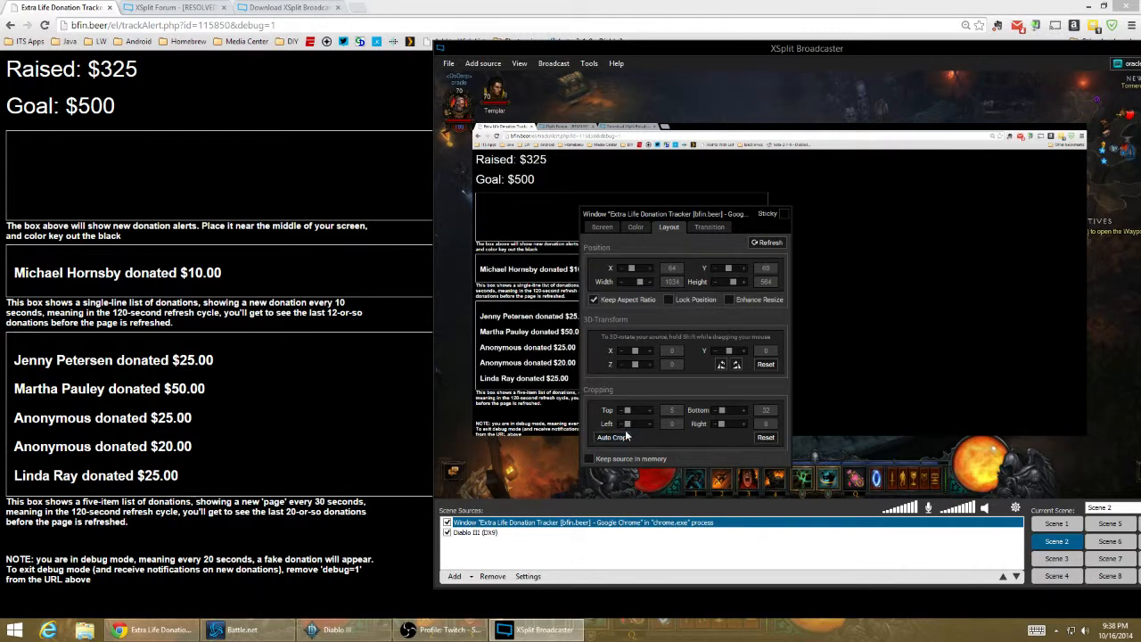
{"action": "left_click", "coordinate": [651, 412]}
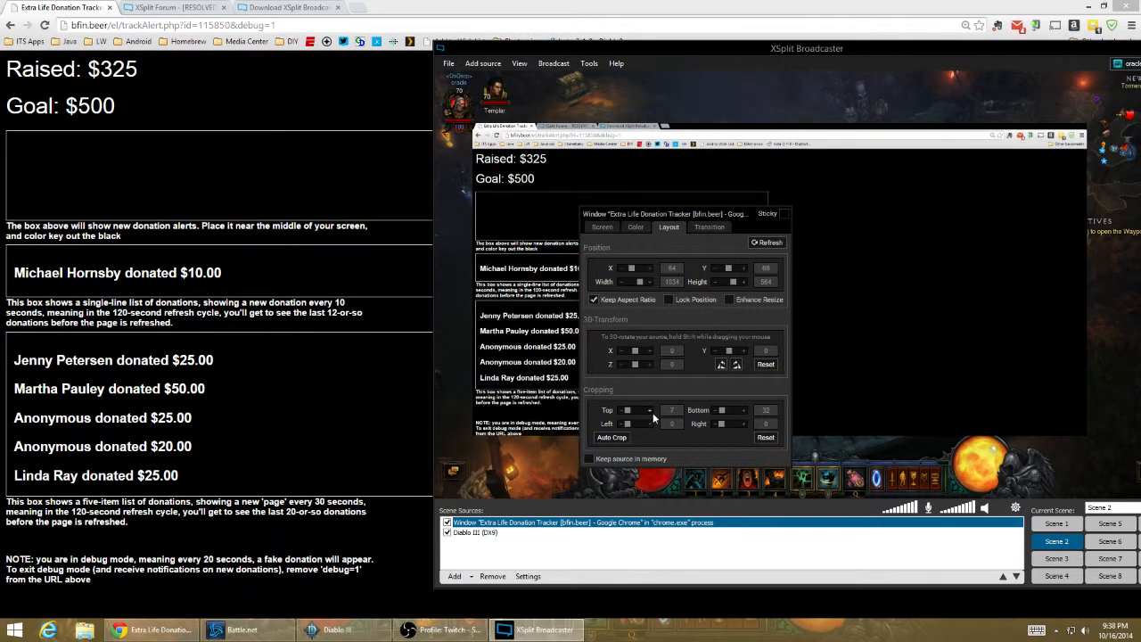
{"action": "left_click_drag", "start_coordinate": [652, 413], "coordinate": [650, 423]}
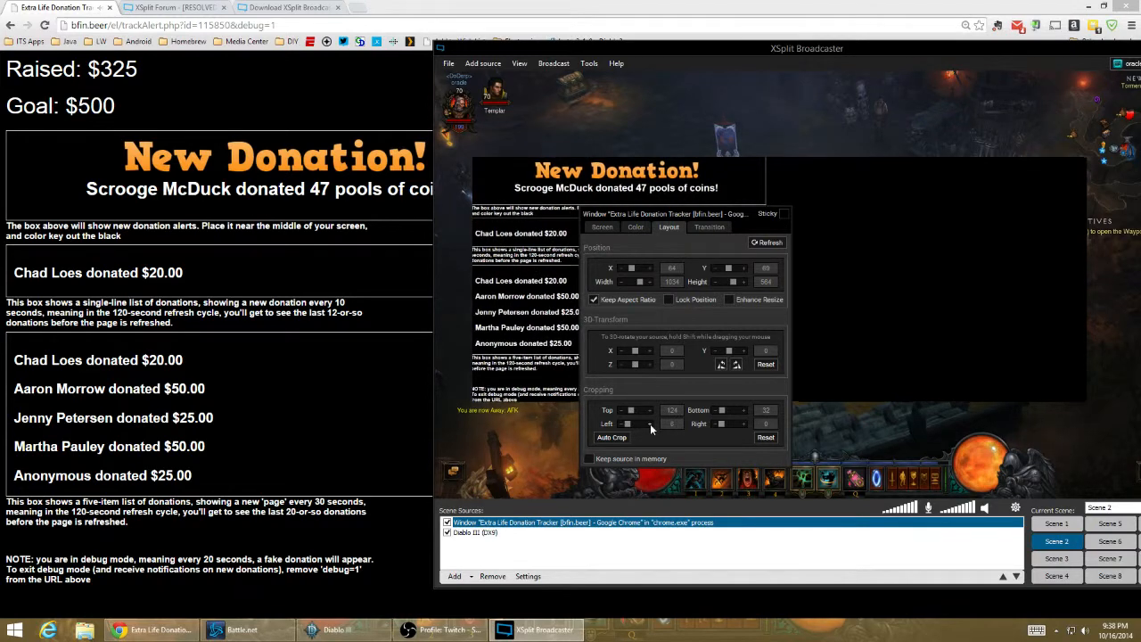
{"action": "left_click", "coordinate": [744, 409]}
{"action": "left_click_drag", "start_coordinate": [744, 409], "coordinate": [745, 415]}
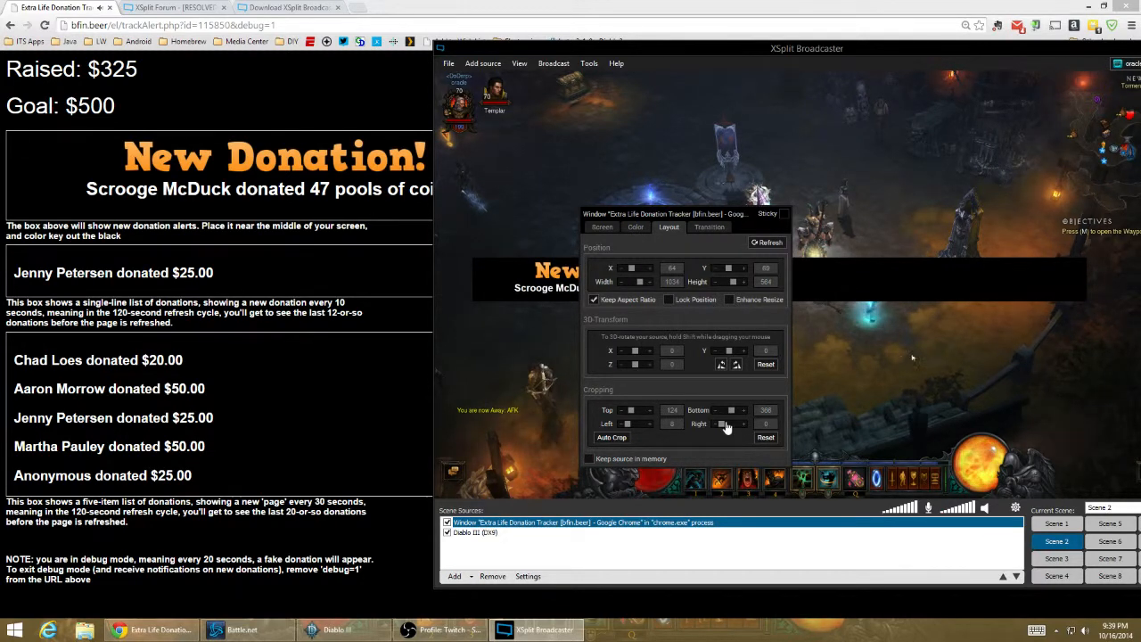
- Crop the right side of the tracker capture to 538 so only the donation alert box remains
{"action": "left_click_drag", "start_coordinate": [704, 211], "coordinate": [959, 123]}
{"action": "left_click_drag", "start_coordinate": [977, 337], "coordinate": [985, 343]}
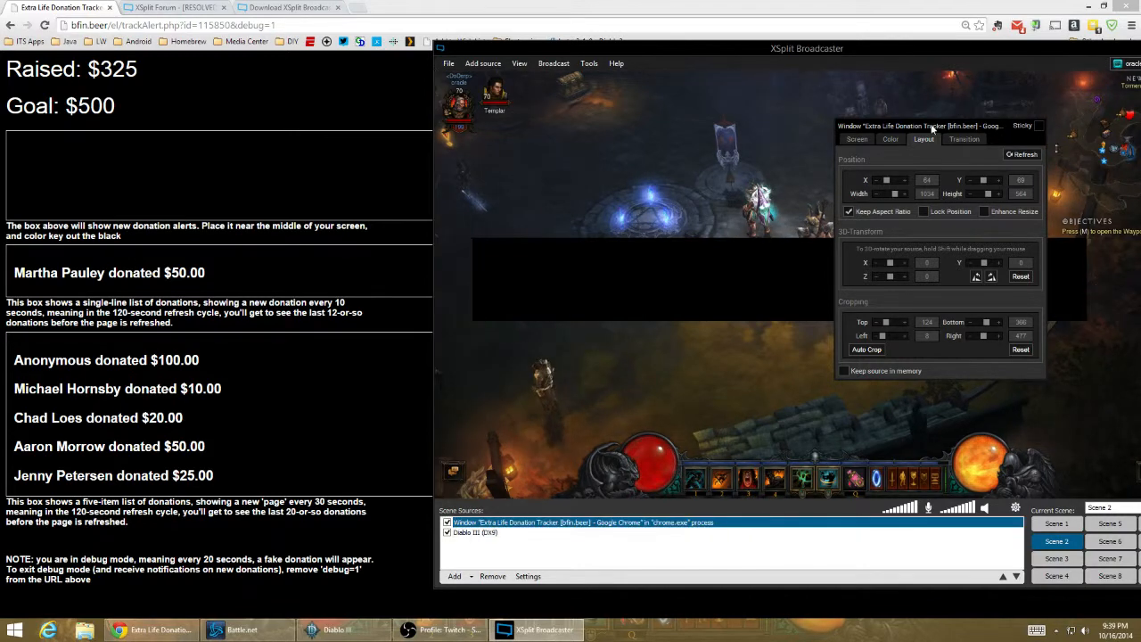
{"action": "left_click_drag", "start_coordinate": [887, 126], "coordinate": [569, 186]}
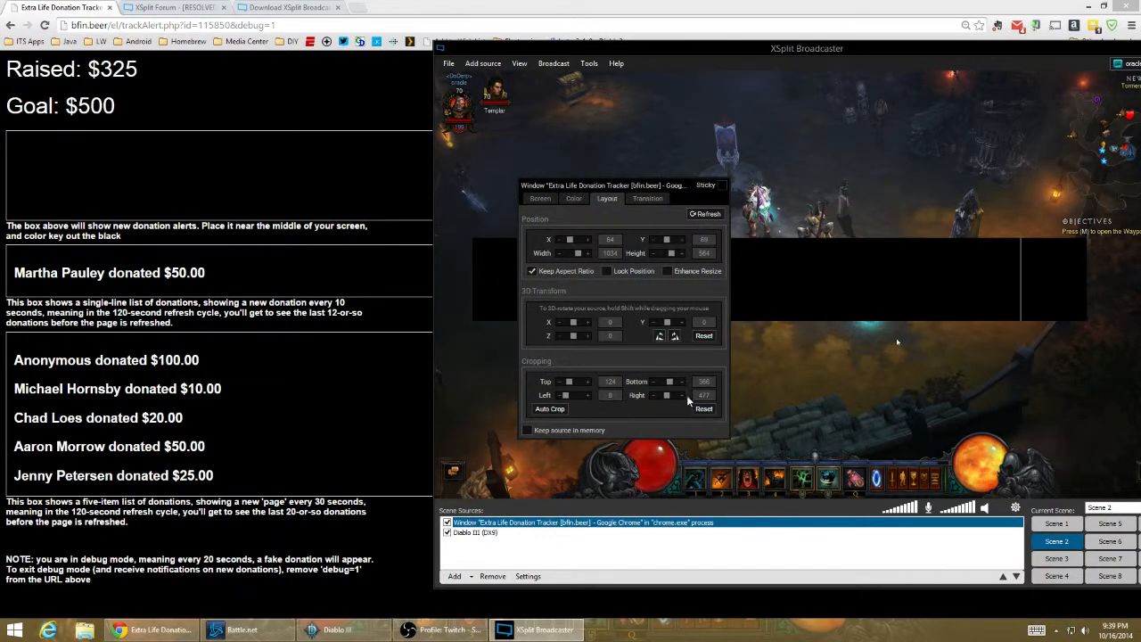
{"action": "left_click_drag", "start_coordinate": [682, 393], "coordinate": [683, 393]}
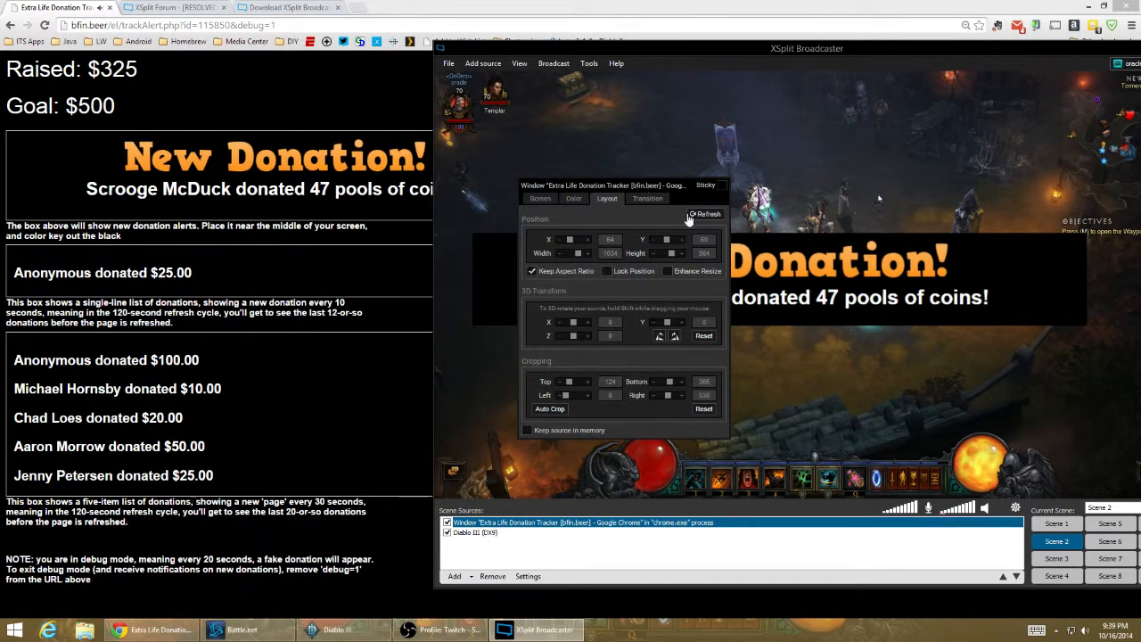
- Move the cropped donation alert higher in the scene, to about X 77, Y 0
{"action": "left_click_drag", "start_coordinate": [670, 188], "coordinate": [927, 175]}
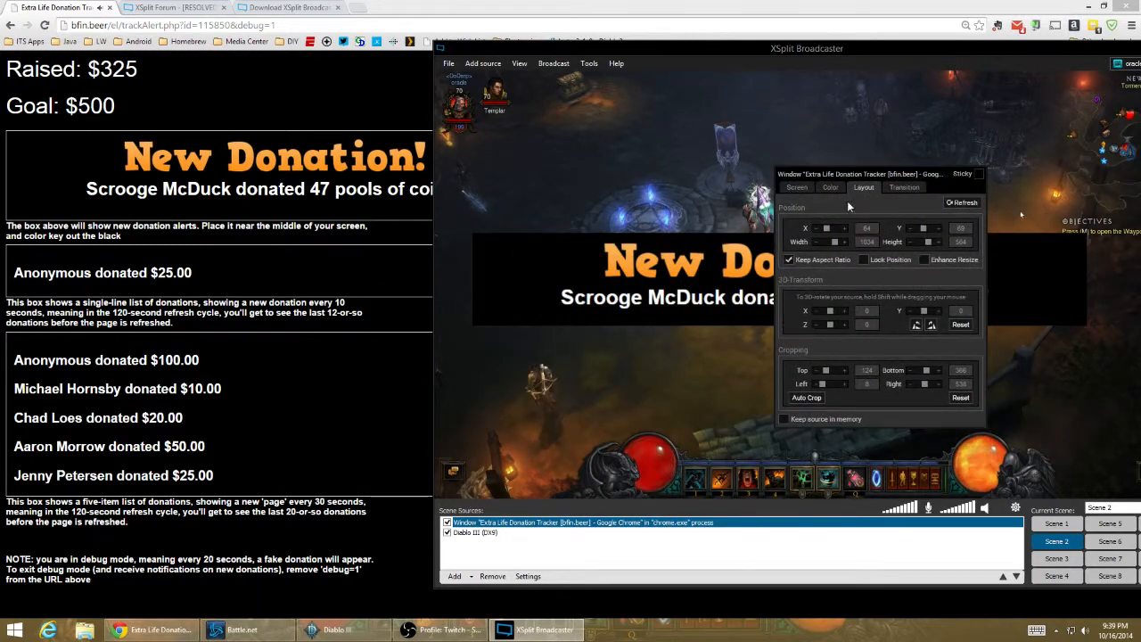
{"action": "left_click", "coordinate": [714, 279]}
{"action": "left_click_drag", "start_coordinate": [798, 335], "coordinate": [793, 254]}
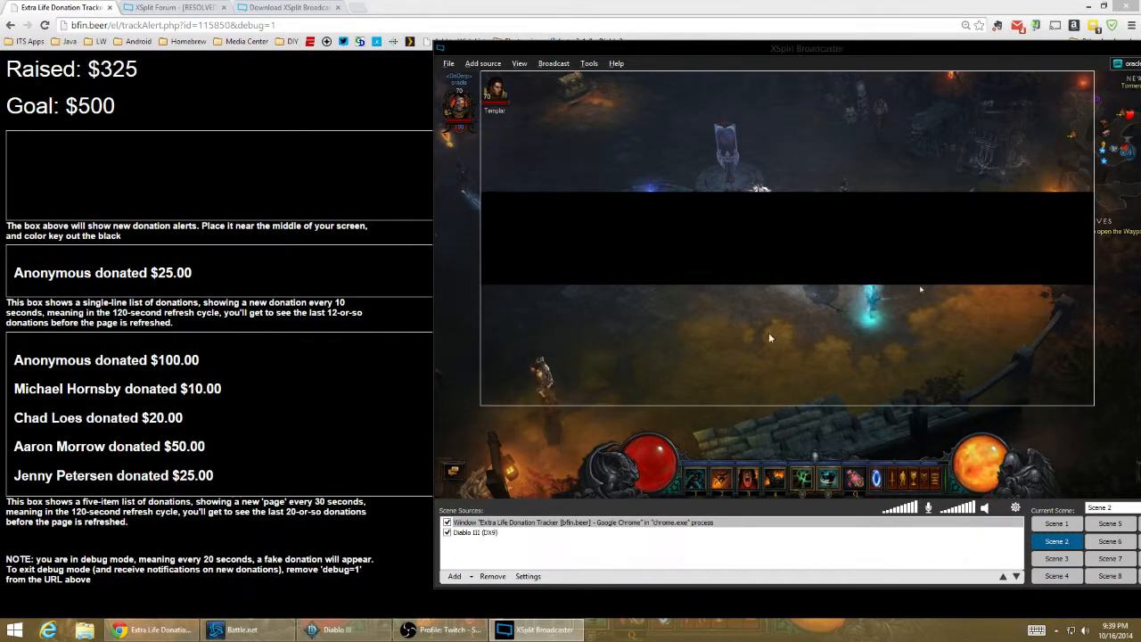
- Key out the black background of the donation alert capture in its color settings
{"action": "key", "text": "alt+Tab"}
{"action": "key", "text": "alt+Tab"}
{"action": "right_click", "coordinate": [691, 245]}
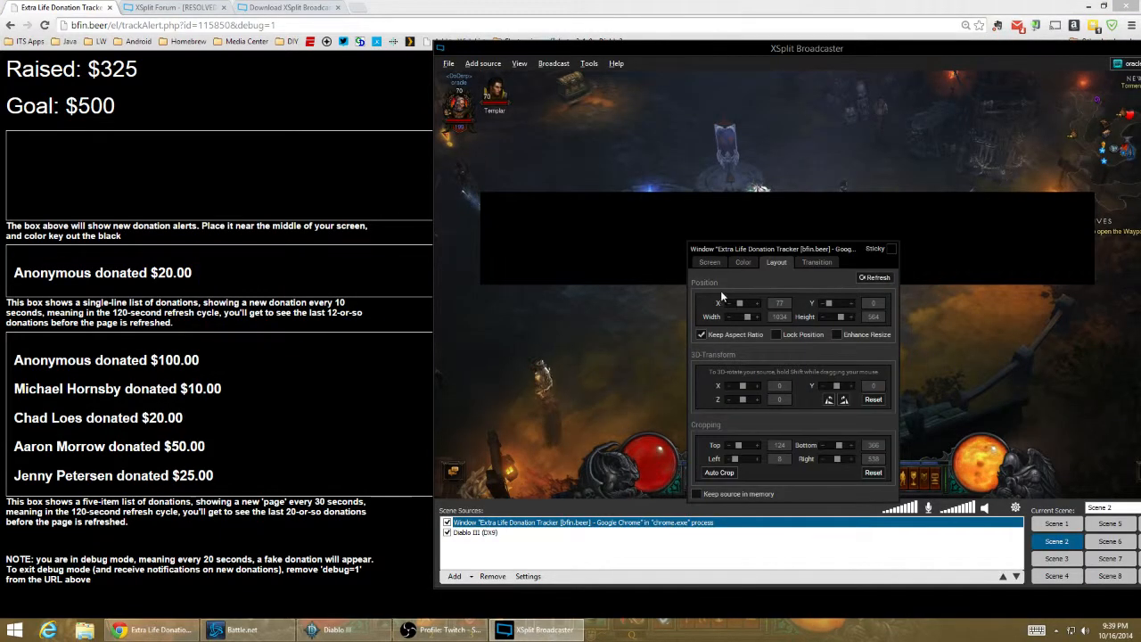
{"action": "left_click", "coordinate": [745, 262]}
{"action": "left_click", "coordinate": [703, 397]}
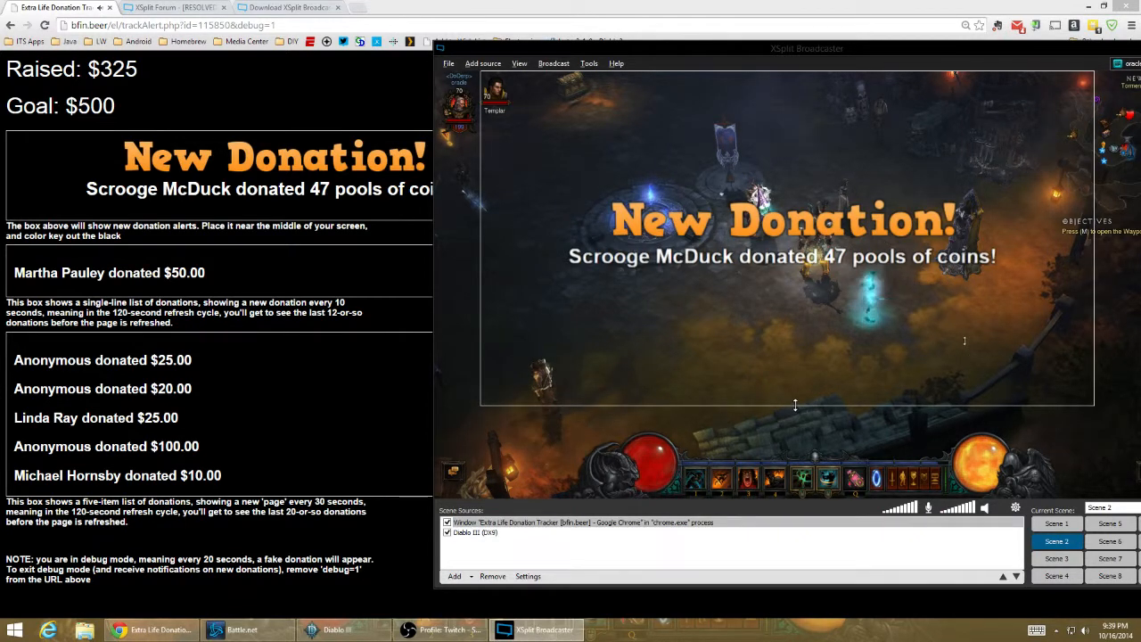
- Shrink the donation alert overlay and place it near the middle of the scene, over the game characters
{"action": "left_click_drag", "start_coordinate": [787, 406], "coordinate": [778, 160]}
{"action": "left_click_drag", "start_coordinate": [765, 109], "coordinate": [775, 239]}
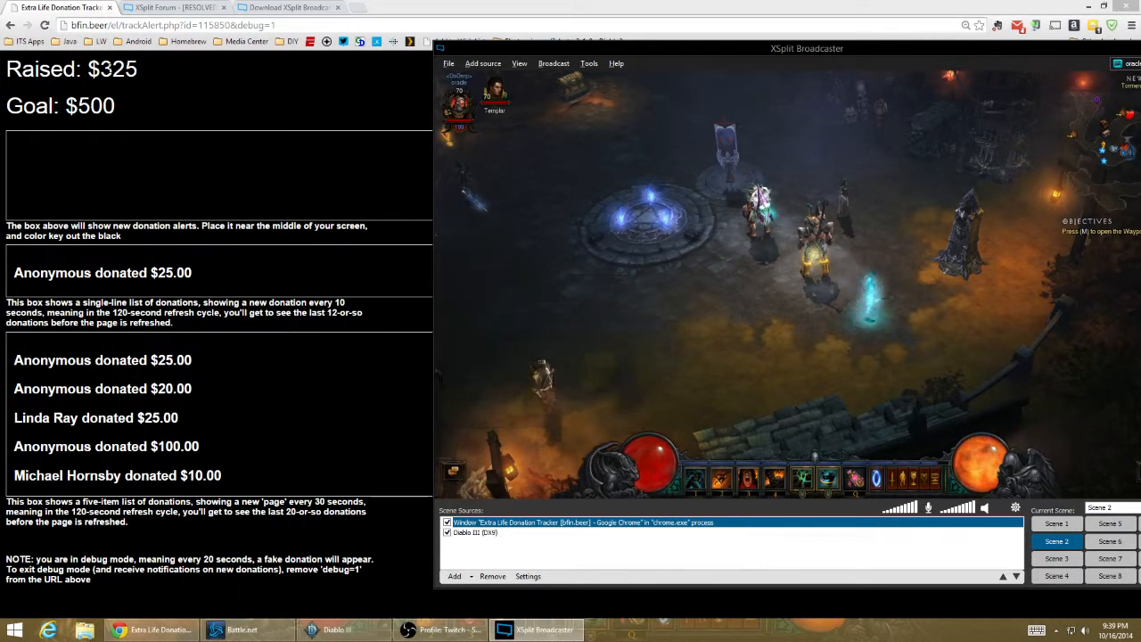
- Add another screen capture of the Chrome donation tracker window to the scene
{"action": "left_click", "coordinate": [455, 576]}
{"action": "left_click", "coordinate": [509, 517]}
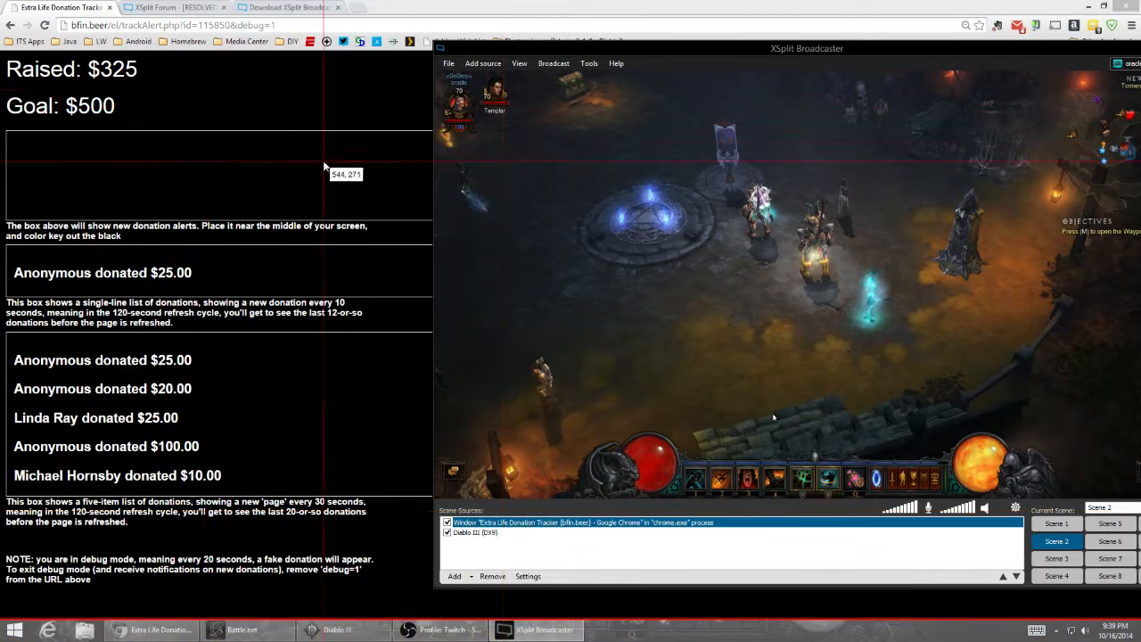
{"action": "left_click", "coordinate": [330, 100]}
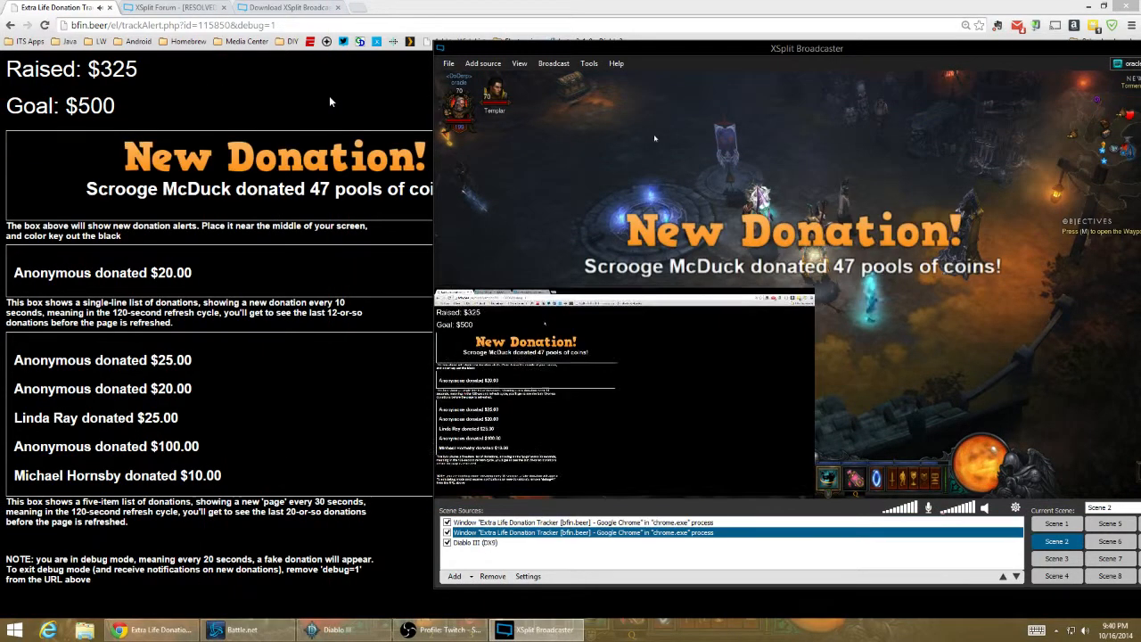
- Crop the new tracker capture by 34 at the top and 284 at the bottom, keeping the Raised and Goal lines
{"action": "right_click", "coordinate": [504, 350]}
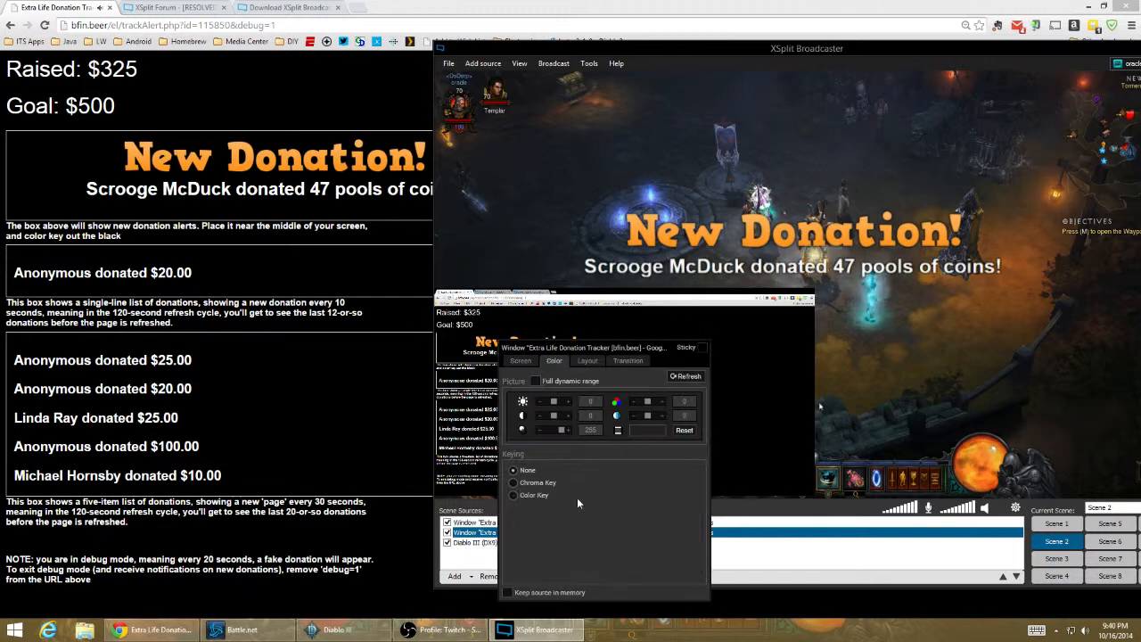
{"action": "left_click", "coordinate": [587, 361]}
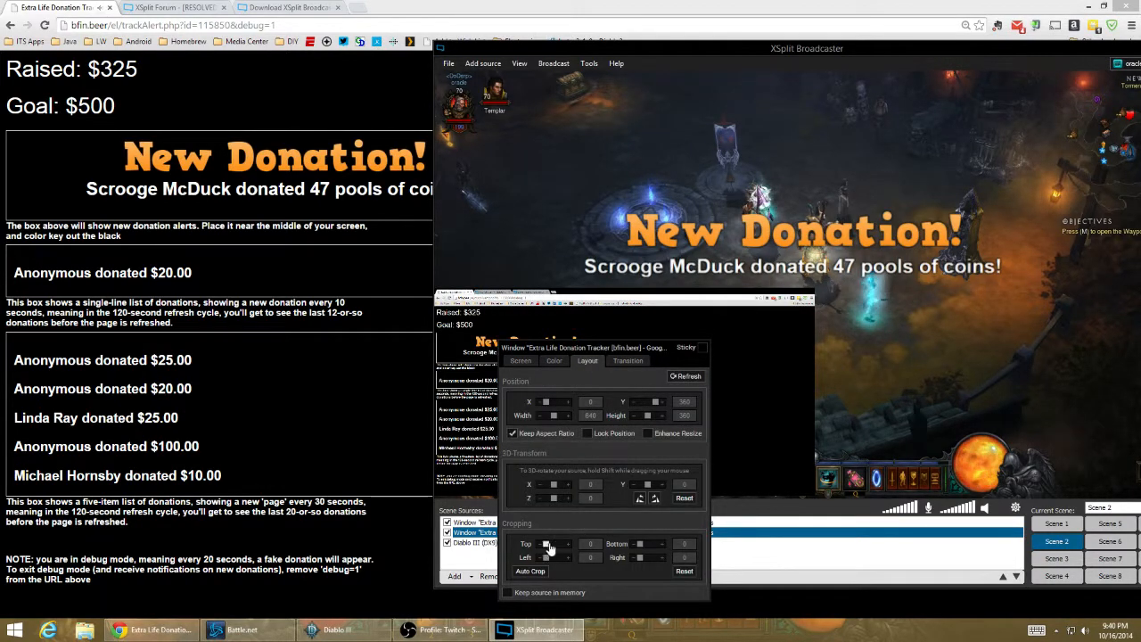
{"action": "left_click_drag", "start_coordinate": [550, 549], "coordinate": [539, 550]}
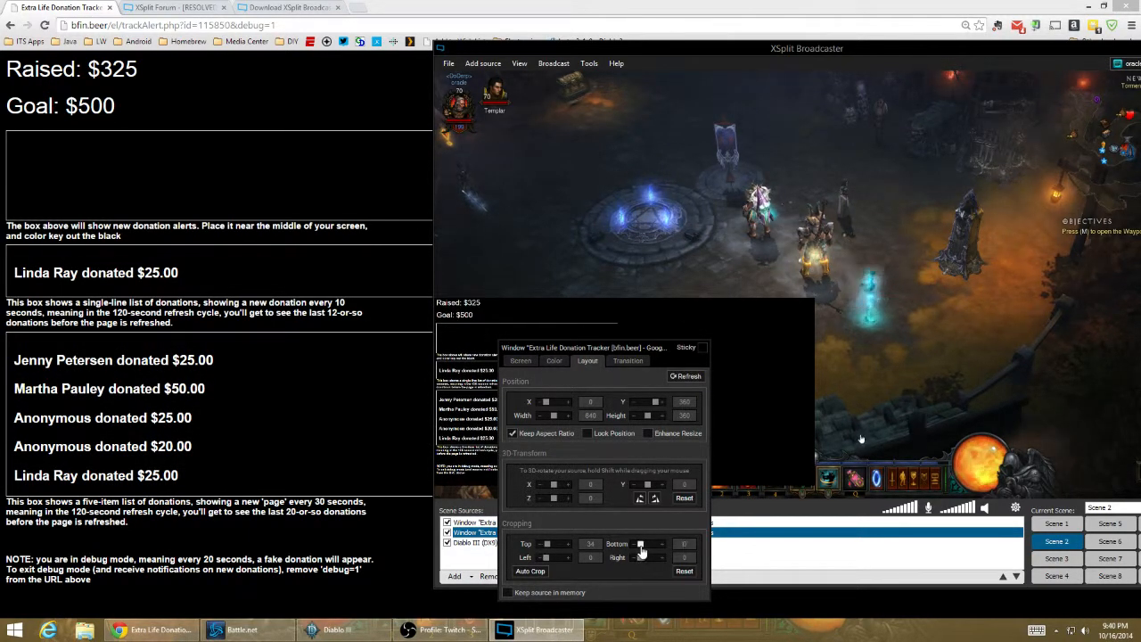
{"action": "left_click_drag", "start_coordinate": [640, 548], "coordinate": [650, 548]}
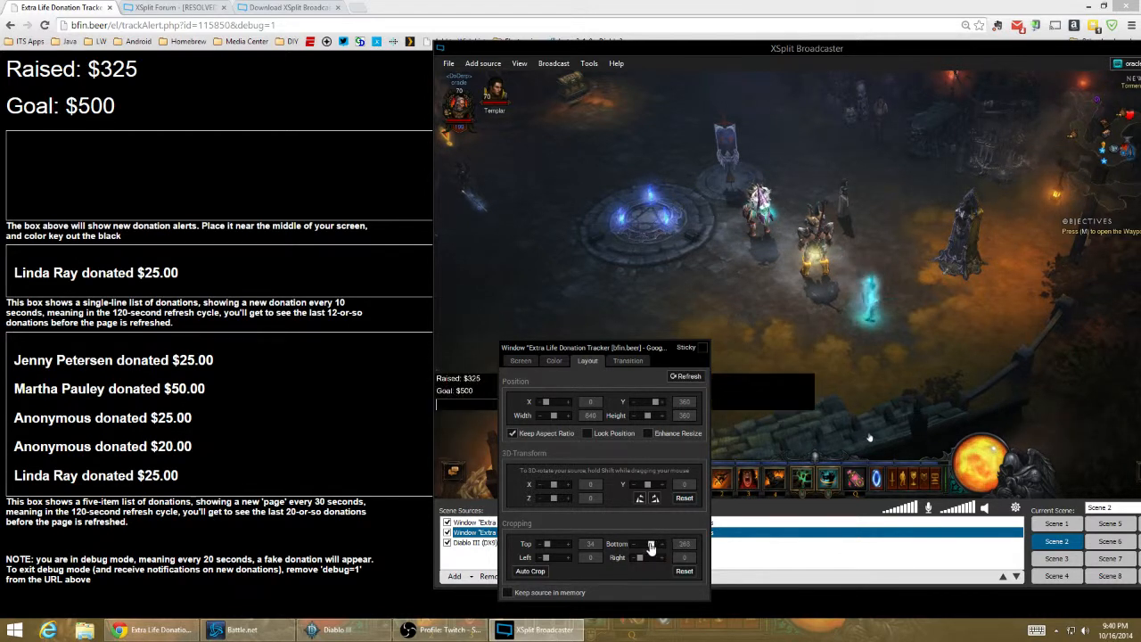
{"action": "left_click", "coordinate": [664, 543]}
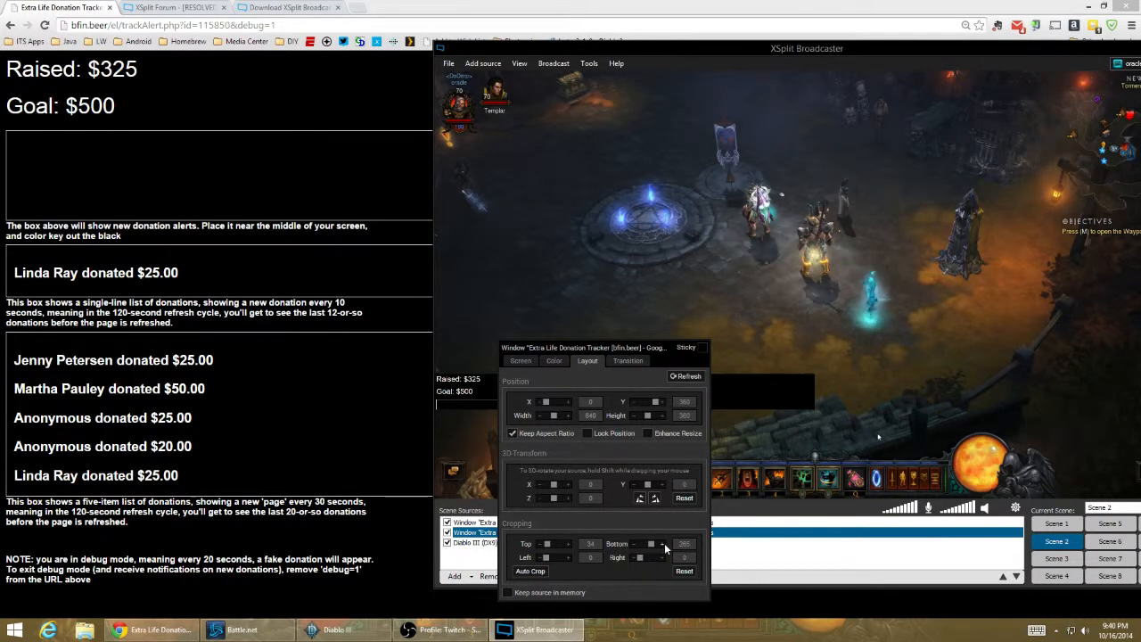
{"action": "left_click", "coordinate": [664, 544]}
{"action": "left_click", "coordinate": [664, 544]}
{"action": "left_click", "coordinate": [664, 543]}
{"action": "left_click", "coordinate": [664, 544]}
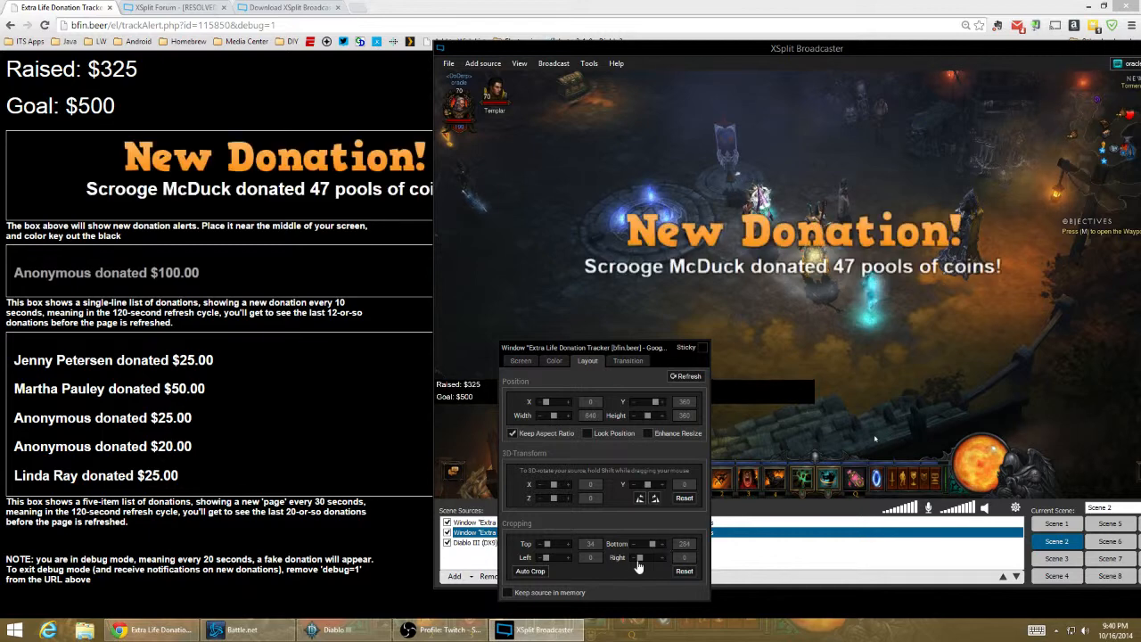
- Crop the right side of the Raised and Goal capture to 542 and close its settings
{"action": "left_click_drag", "start_coordinate": [641, 560], "coordinate": [656, 558]}
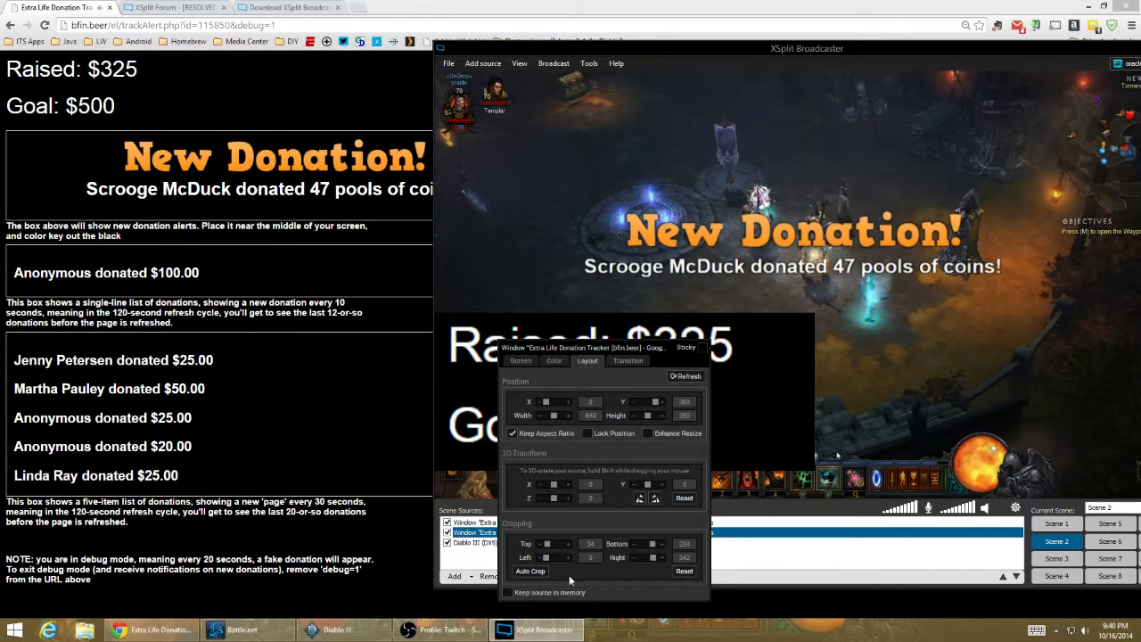
{"action": "left_click_drag", "start_coordinate": [607, 349], "coordinate": [937, 72]}
{"action": "left_click", "coordinate": [714, 387]}
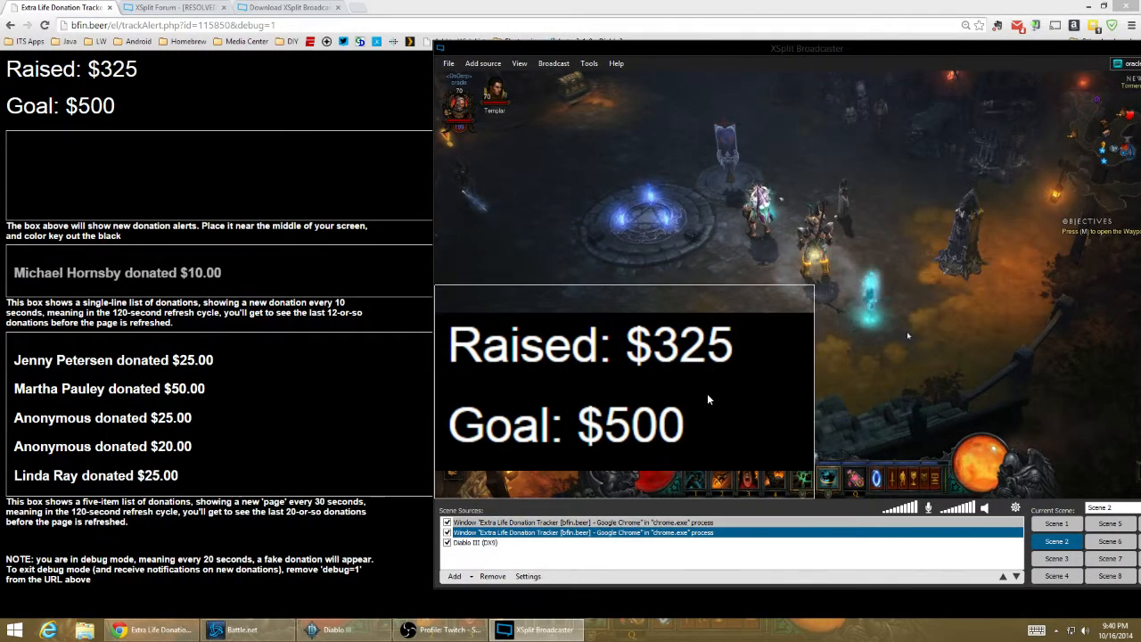
- Shrink the Raised and Goal overlay to about 297 by 130 and place it in the lower-left corner of the scene
{"action": "left_click", "coordinate": [709, 397]}
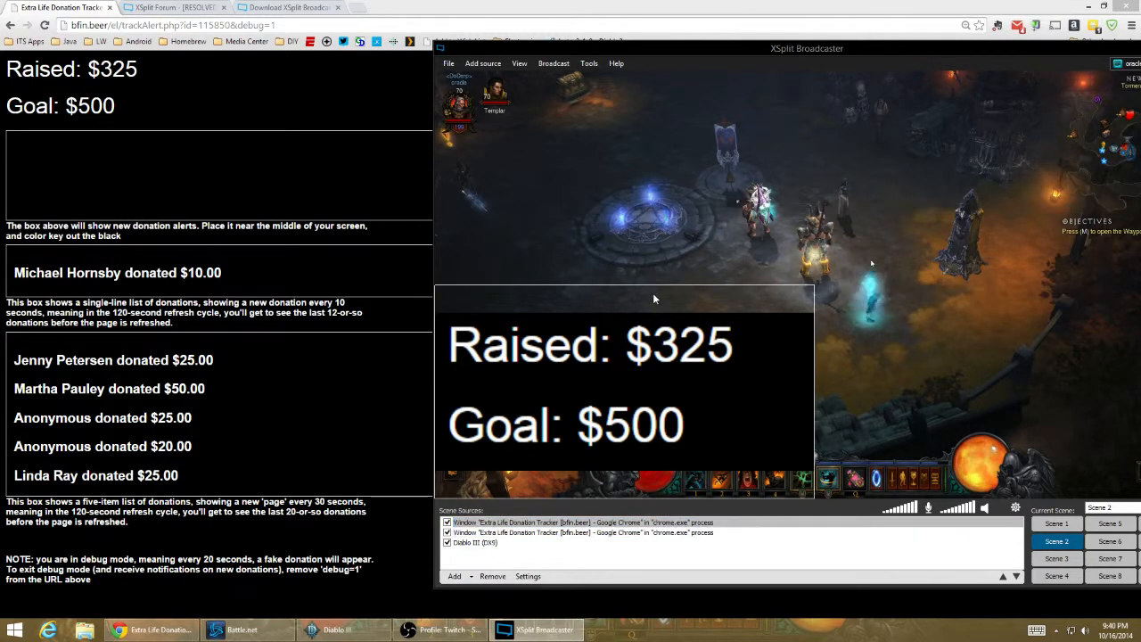
{"action": "left_click_drag", "start_coordinate": [811, 494], "coordinate": [606, 358]}
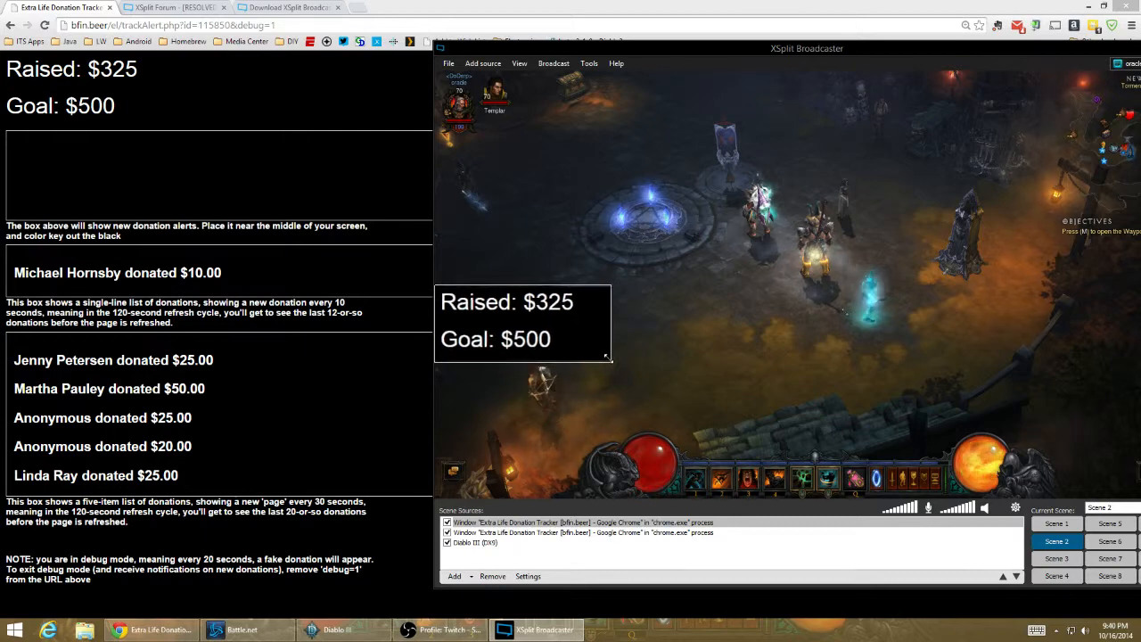
{"action": "left_click_drag", "start_coordinate": [535, 335], "coordinate": [525, 478]}
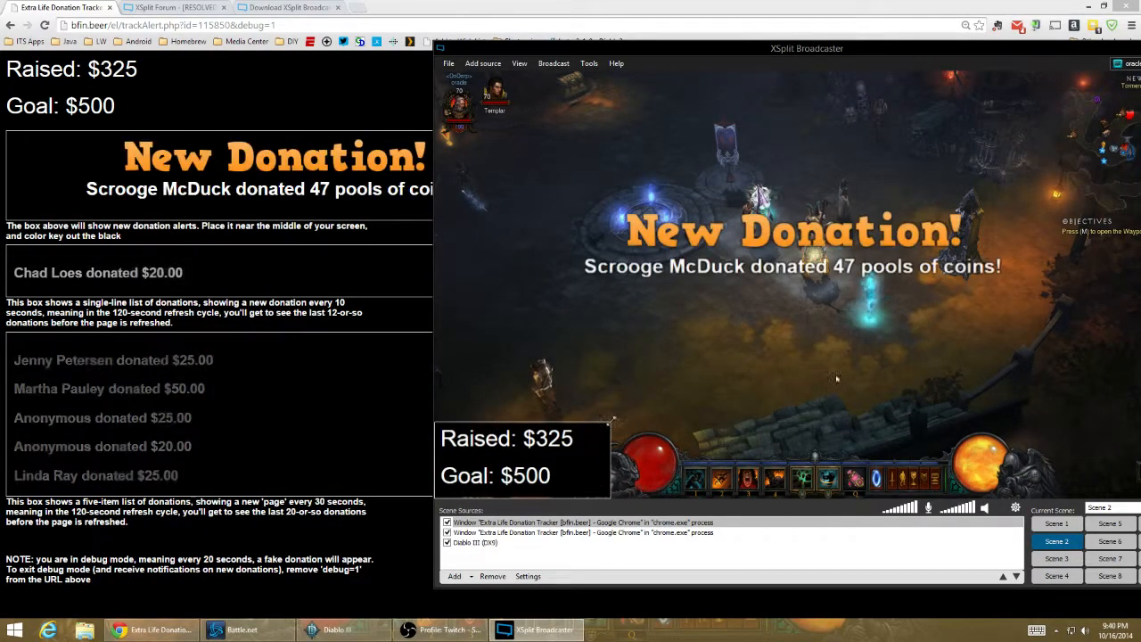
- Color-key out the black background of the Raised and Goal overlay and shrink it further within the lower-left corner
{"action": "right_click", "coordinate": [574, 460]}
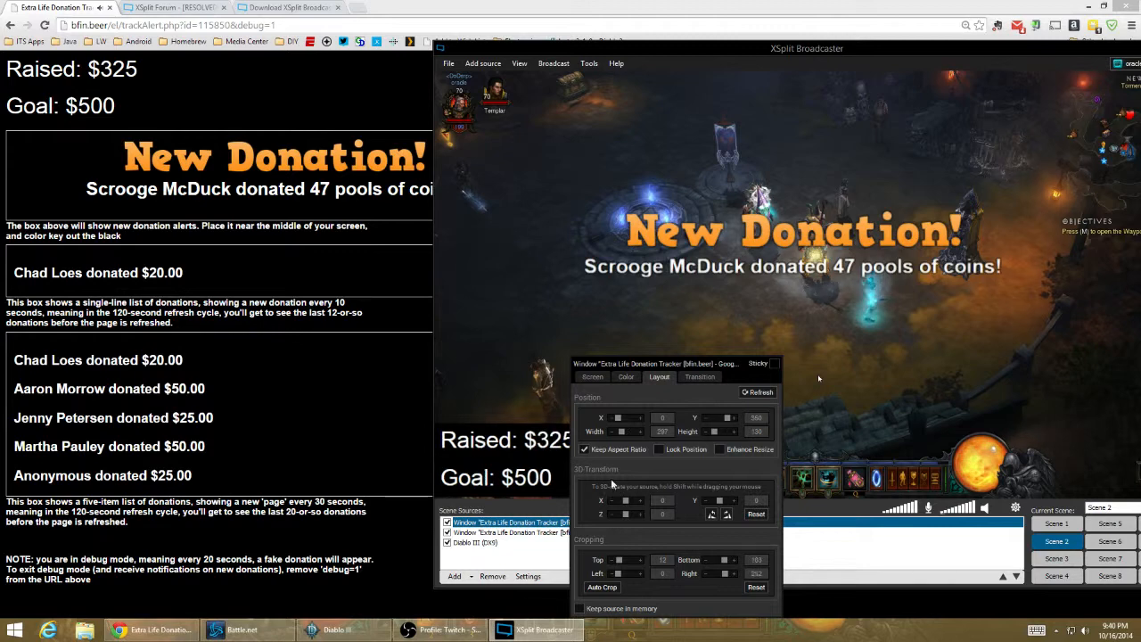
{"action": "left_click", "coordinate": [636, 379]}
{"action": "left_click", "coordinate": [603, 513]}
{"action": "left_click", "coordinate": [540, 437]}
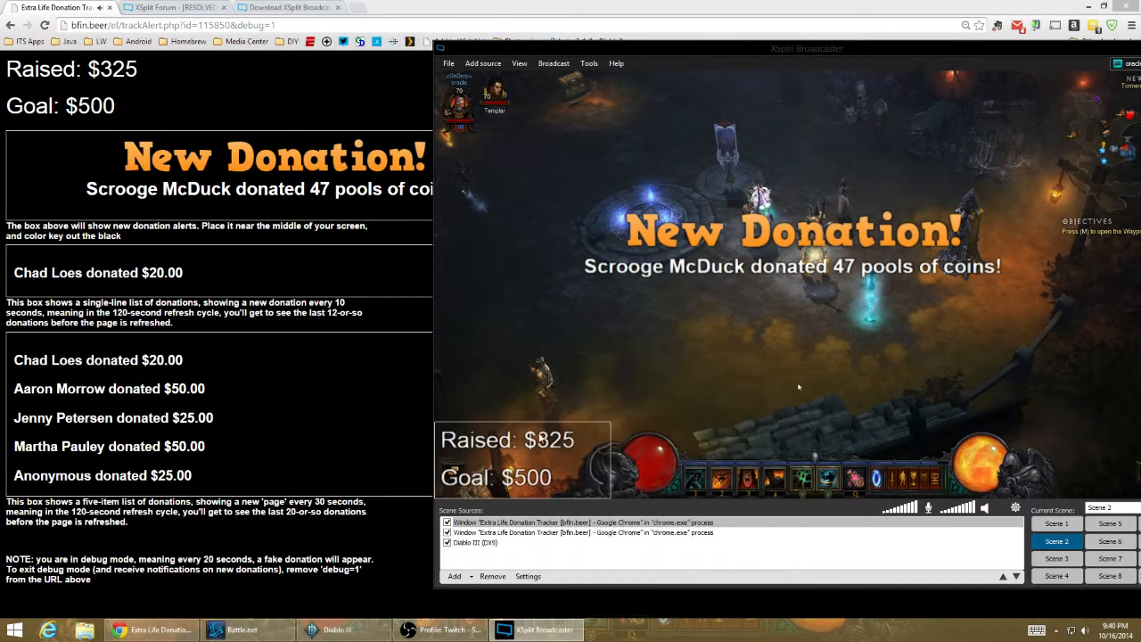
{"action": "left_click_drag", "start_coordinate": [611, 424], "coordinate": [565, 450]}
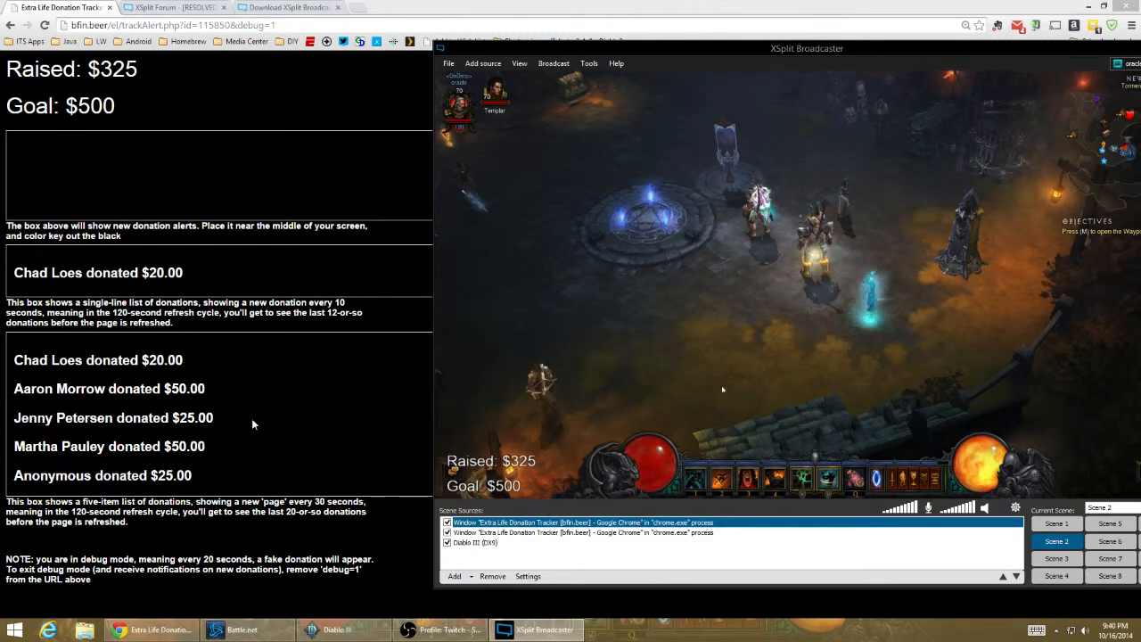
- Add a third capture of the Chrome donation tracker window to the scene
{"action": "left_click_drag", "start_coordinate": [797, 49], "coordinate": [709, 44]}
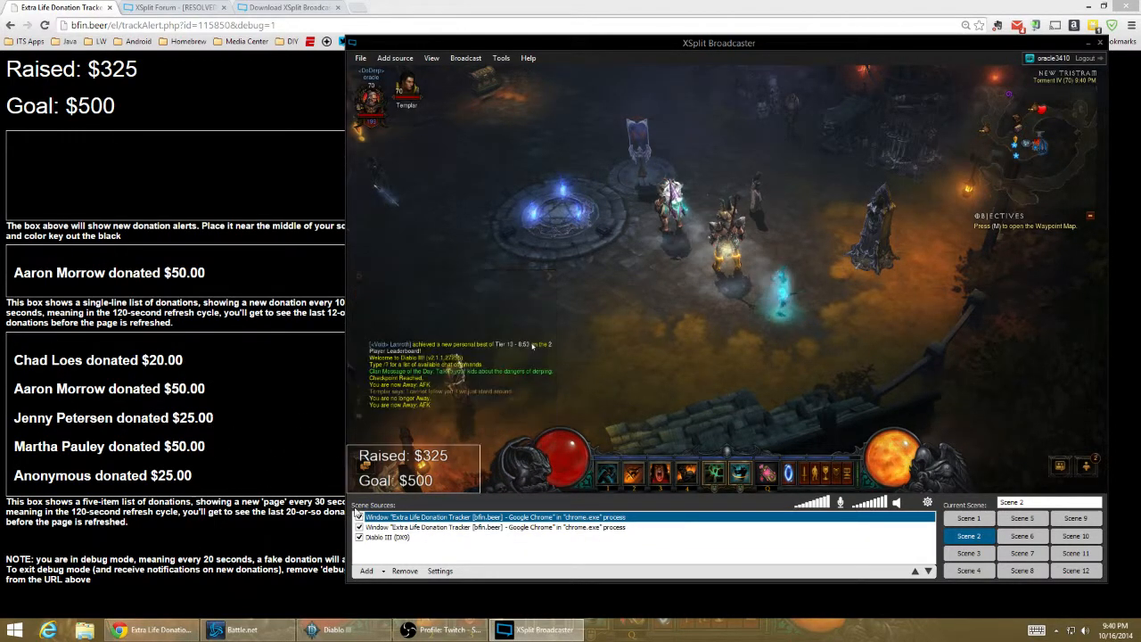
{"action": "left_click", "coordinate": [366, 570]}
{"action": "left_click", "coordinate": [406, 519]}
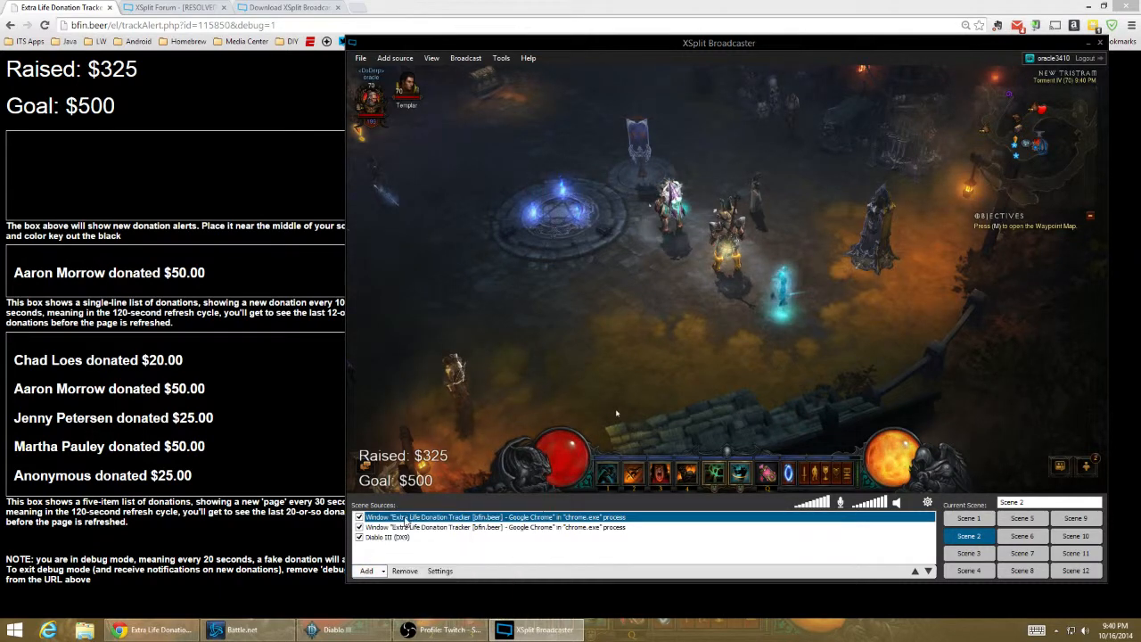
{"action": "left_click", "coordinate": [237, 411]}
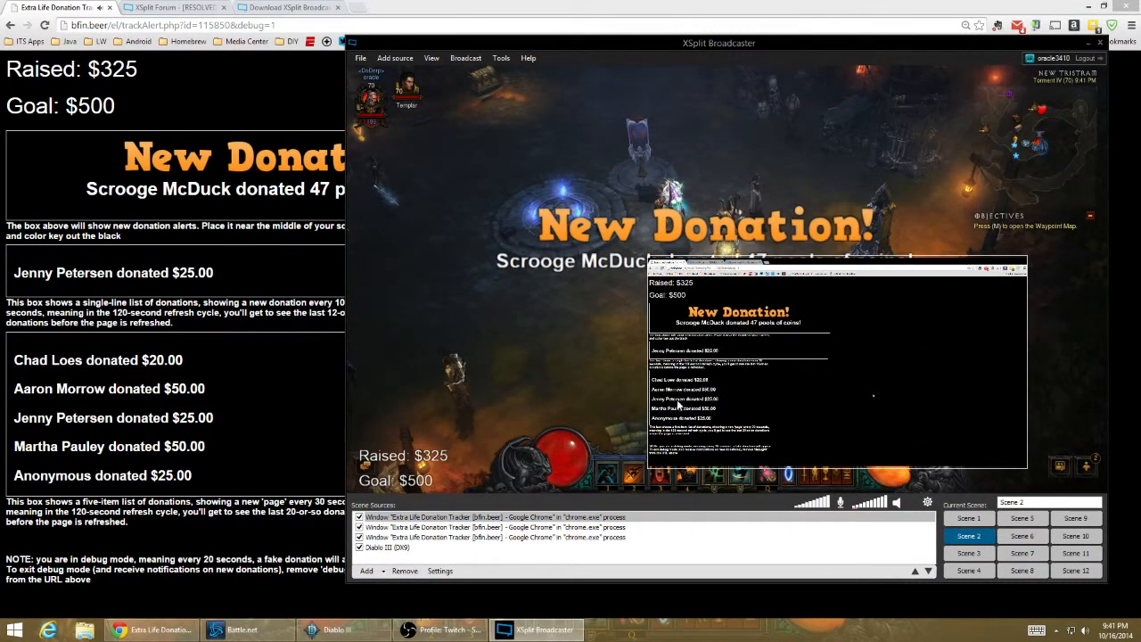
- Crop the third tracker capture by 204 at the top and 6 on the left, starting at the five-item donation list
{"action": "right_click", "coordinate": [677, 403]}
{"action": "left_click", "coordinate": [797, 378]}
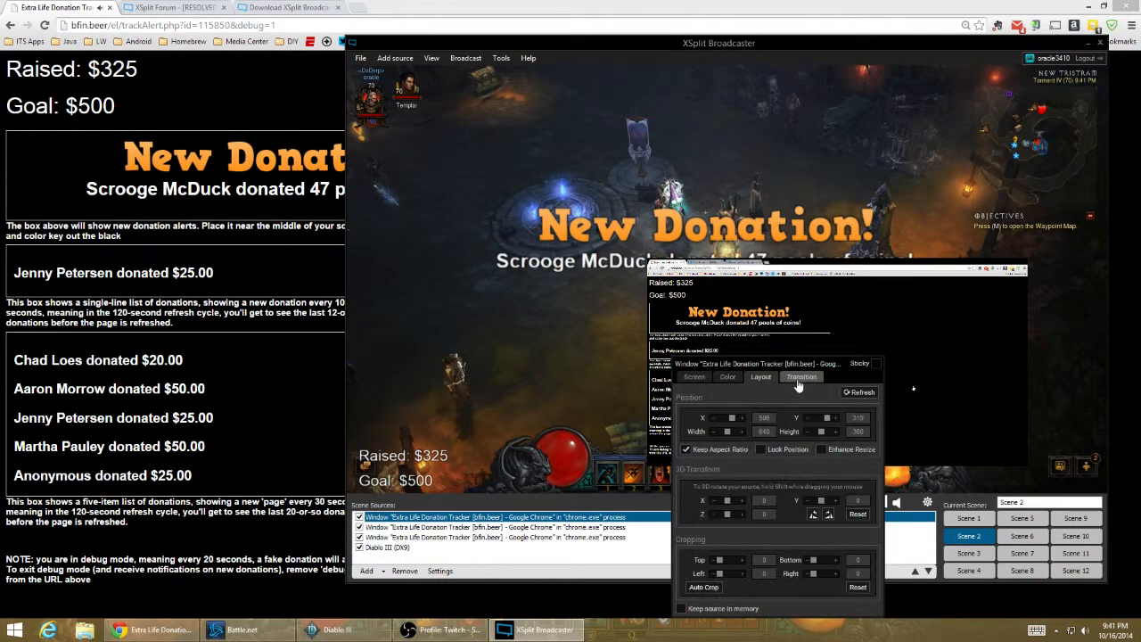
{"action": "left_click", "coordinate": [760, 377]}
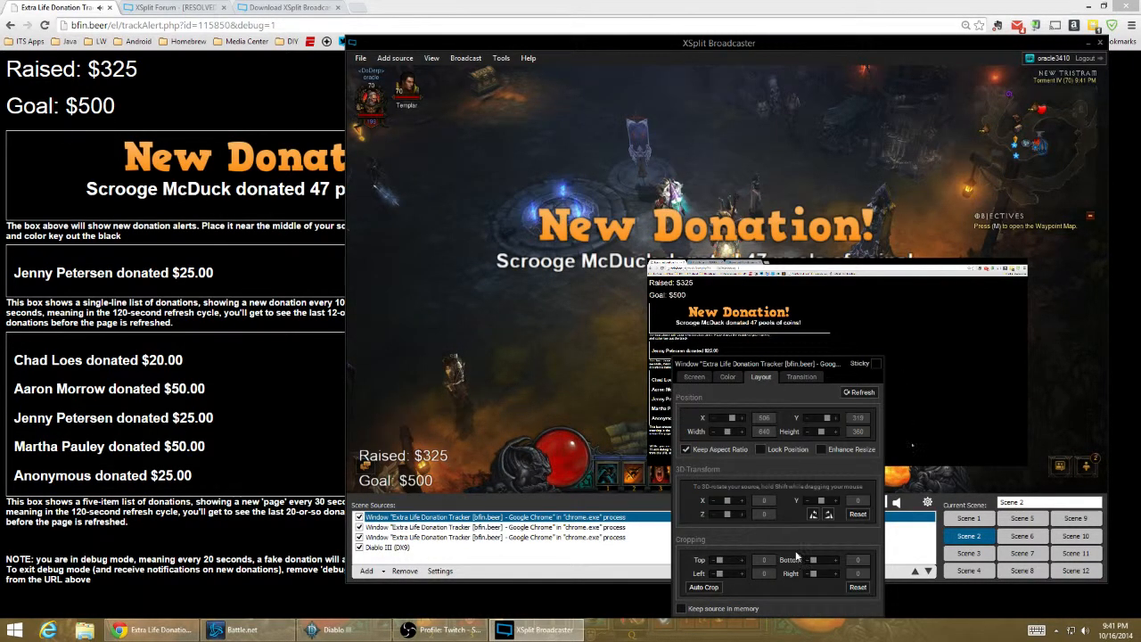
{"action": "left_click", "coordinate": [743, 561]}
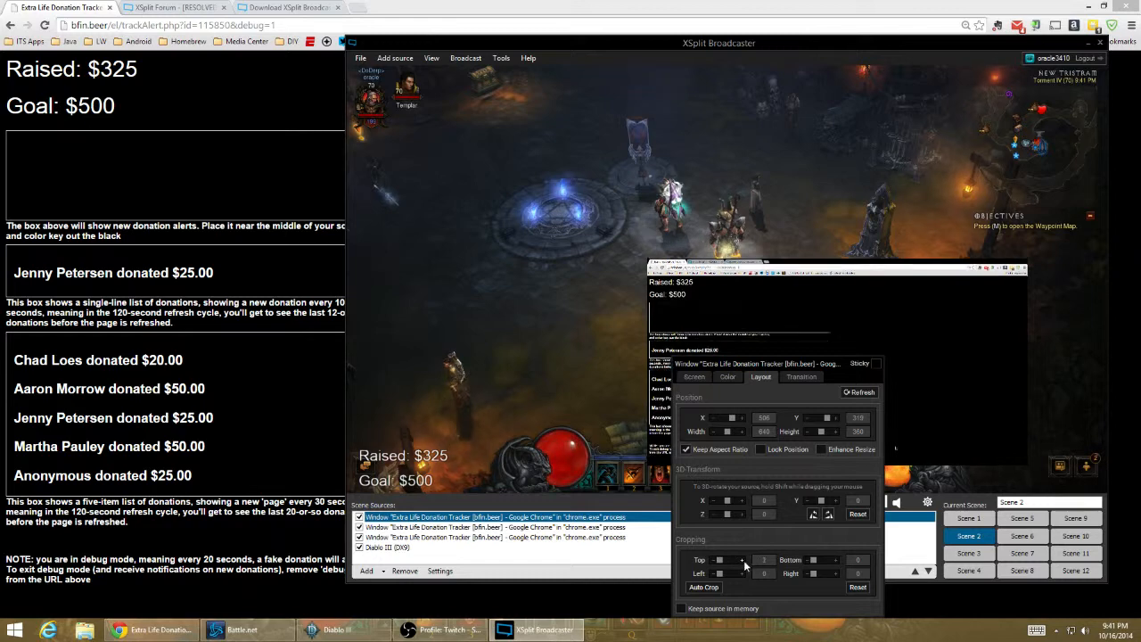
{"action": "left_click", "coordinate": [744, 561]}
{"action": "left_click", "coordinate": [743, 560]}
{"action": "left_click", "coordinate": [744, 560]}
{"action": "left_click", "coordinate": [743, 561]}
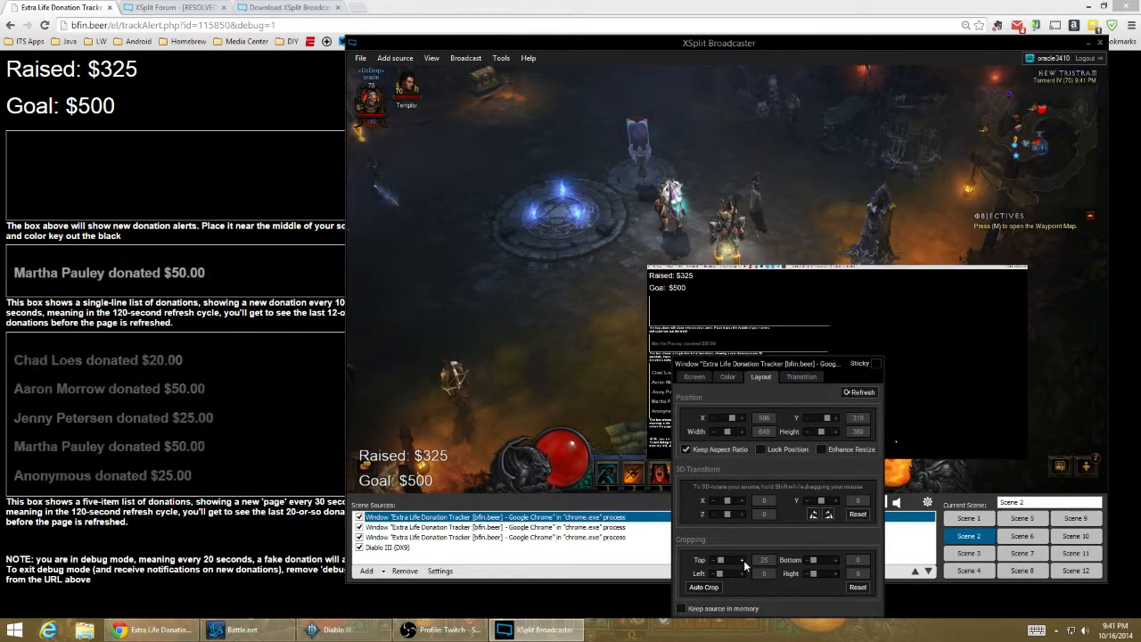
{"action": "left_click_drag", "start_coordinate": [722, 561], "coordinate": [726, 560]}
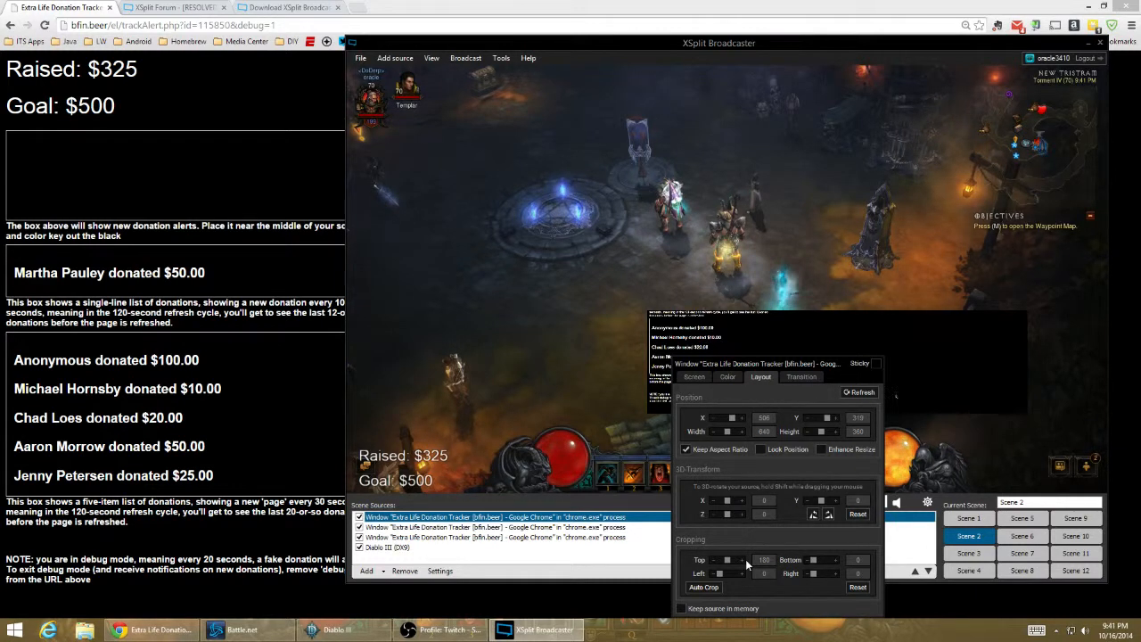
{"action": "left_click", "coordinate": [744, 560]}
{"action": "left_click", "coordinate": [744, 560]}
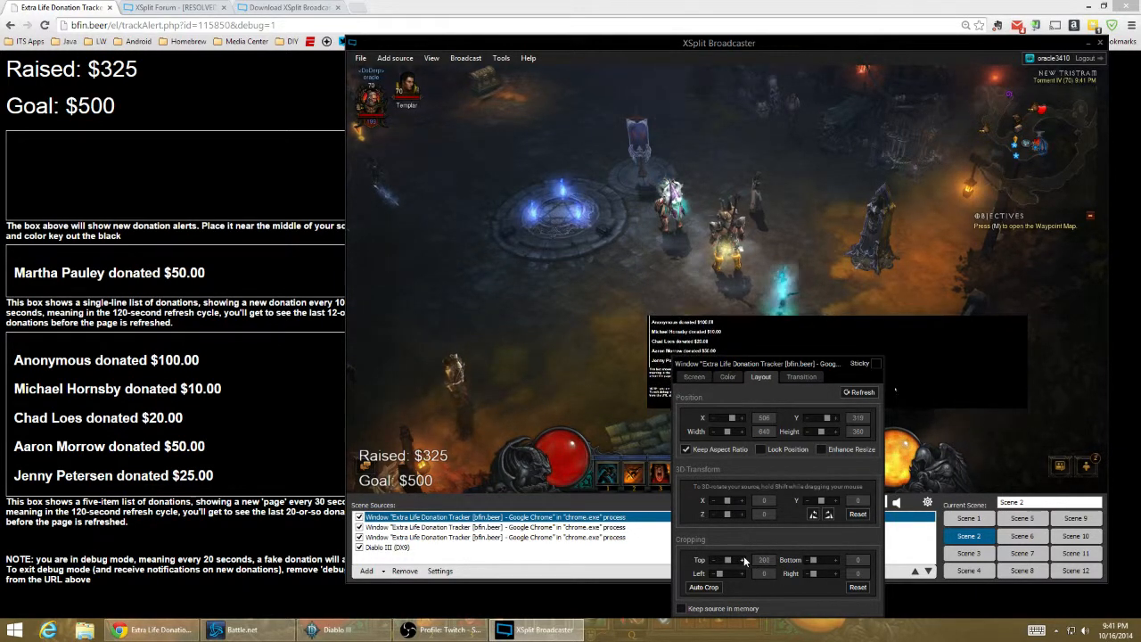
{"action": "left_click", "coordinate": [744, 559]}
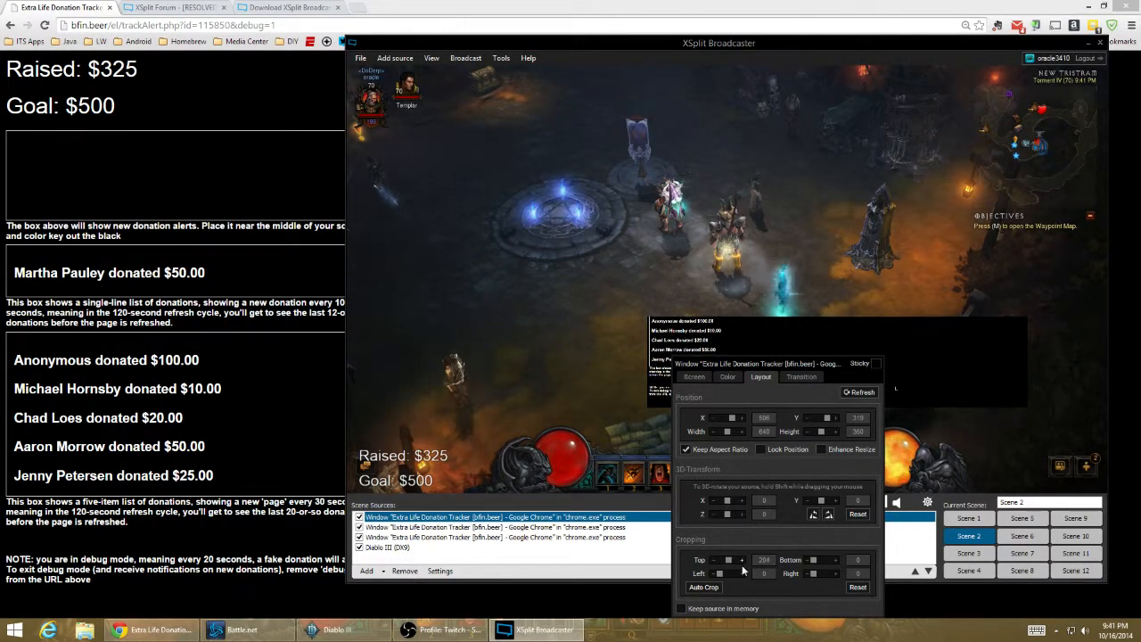
{"action": "left_click", "coordinate": [743, 576]}
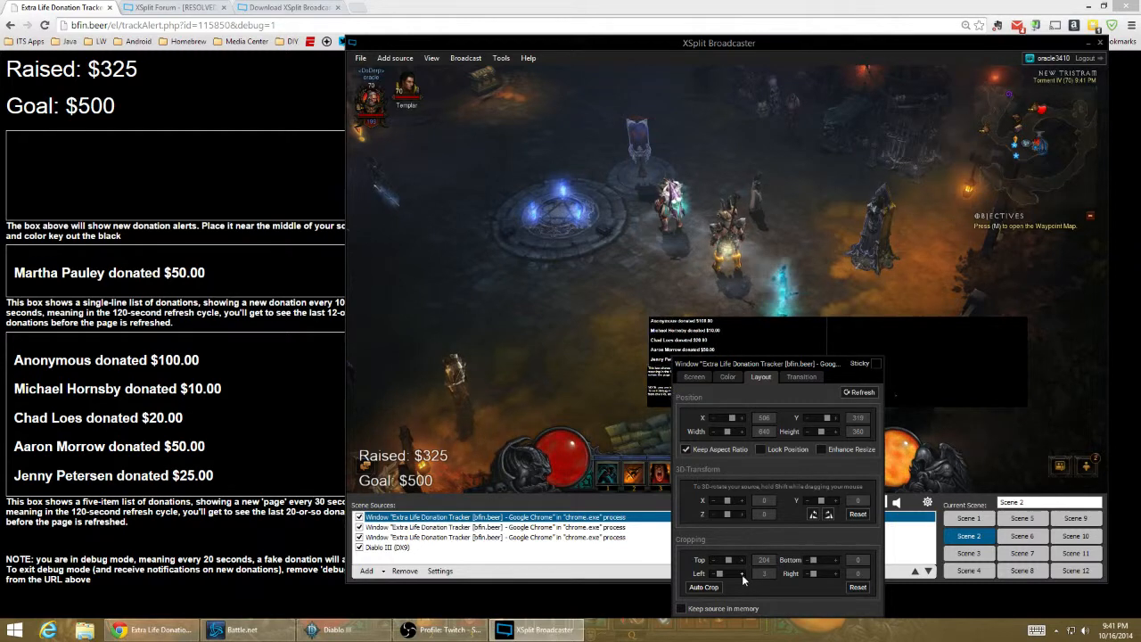
- Crop the bottom of the third tracker capture to 73, cutting off the text below the five-item donation list
{"action": "left_click", "coordinate": [836, 561]}
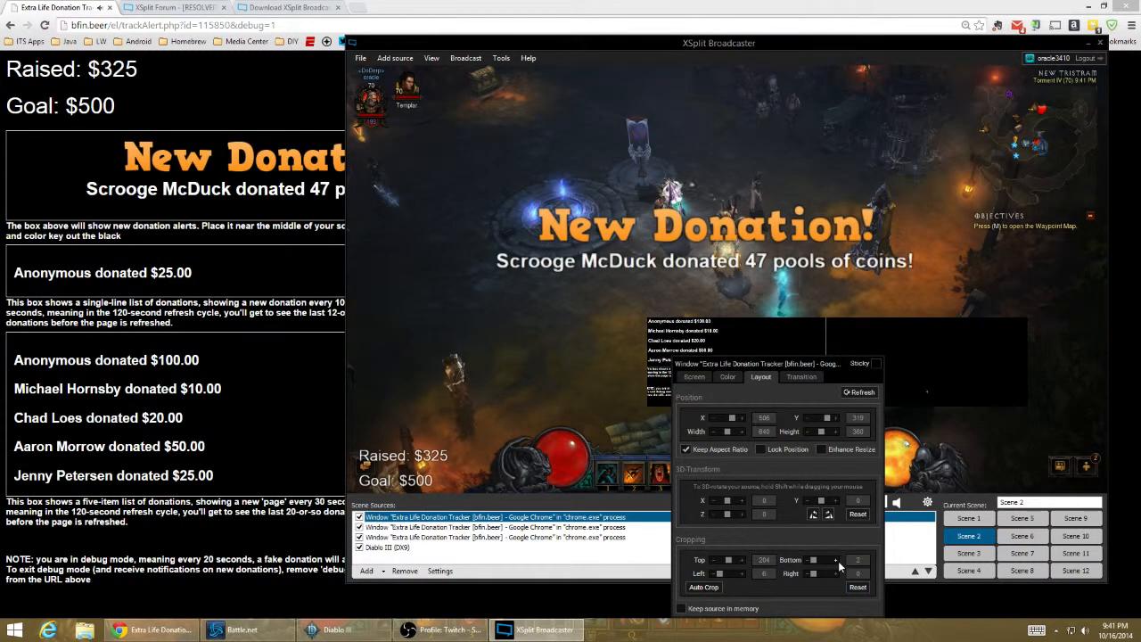
{"action": "left_click", "coordinate": [836, 561]}
{"action": "left_click", "coordinate": [836, 560]}
{"action": "left_click", "coordinate": [836, 561]}
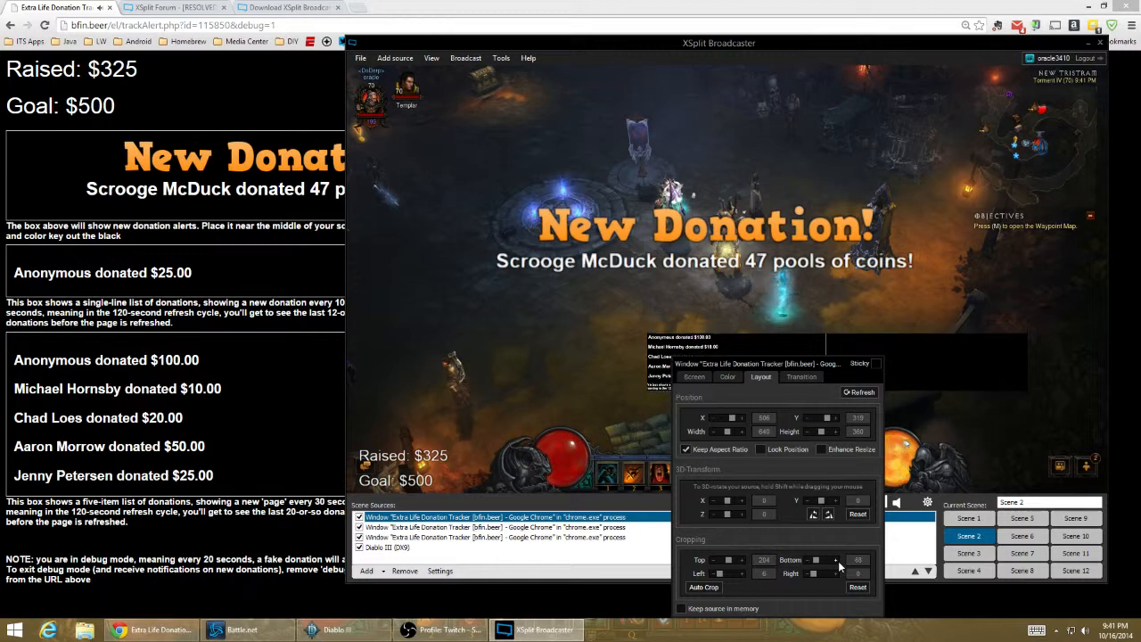
{"action": "left_click", "coordinate": [836, 561]}
{"action": "left_click", "coordinate": [838, 560]}
{"action": "left_click", "coordinate": [838, 560]}
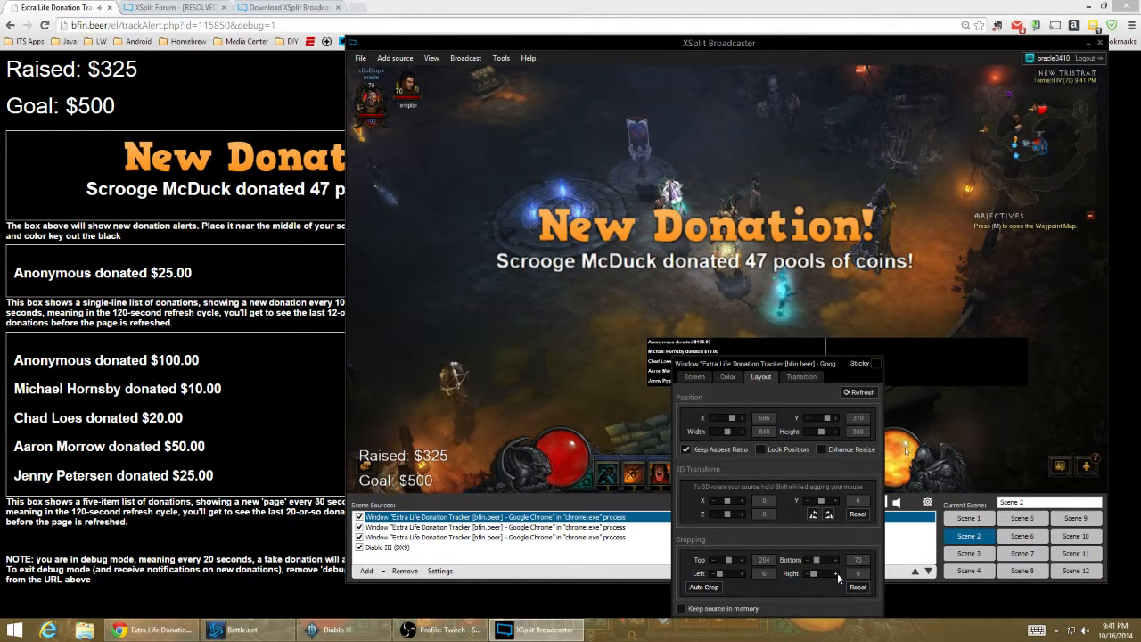
- Crop the right side of the donation list capture to 468 and close its settings
{"action": "left_click", "coordinate": [836, 572]}
{"action": "left_click", "coordinate": [835, 573]}
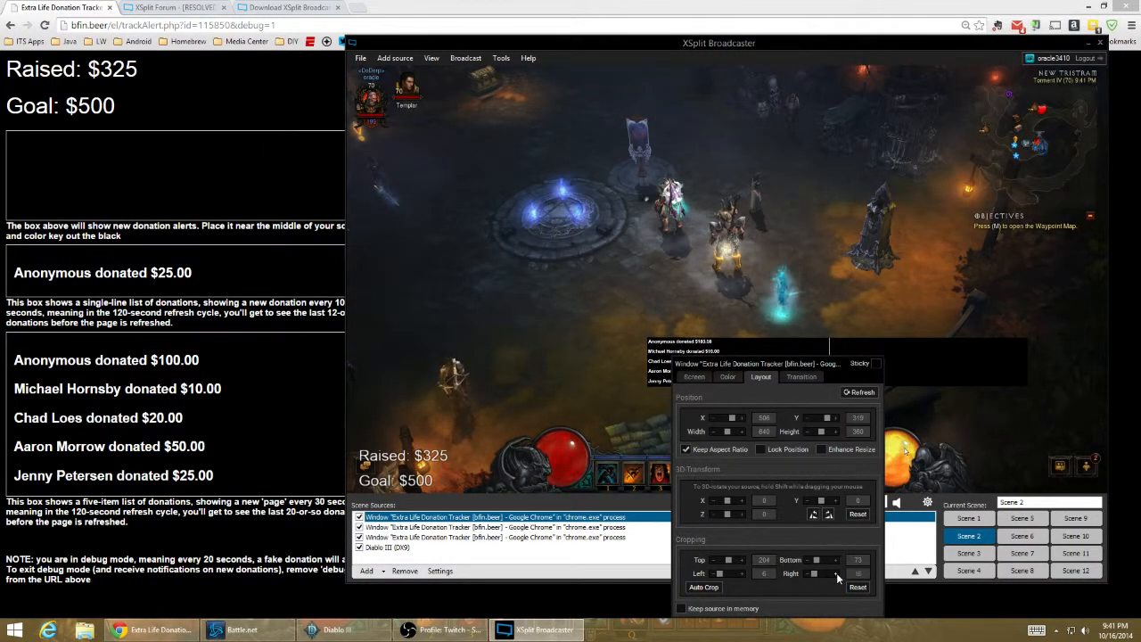
{"action": "left_click_drag", "start_coordinate": [814, 576], "coordinate": [827, 579]}
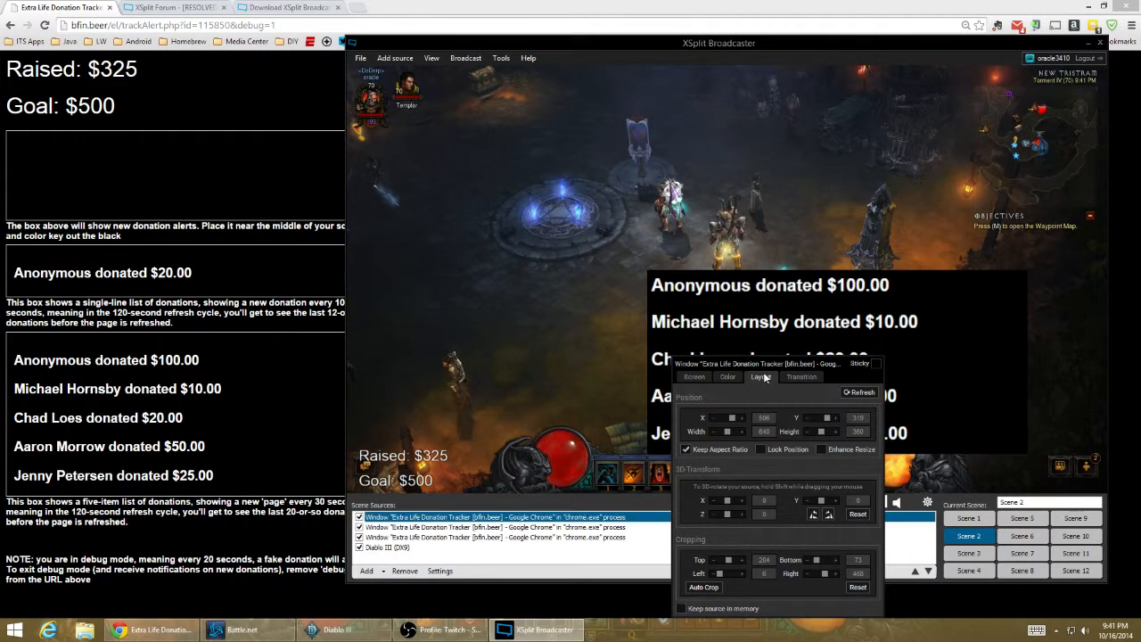
{"action": "left_click_drag", "start_coordinate": [762, 364], "coordinate": [422, 289]}
{"action": "left_click", "coordinate": [826, 329]}
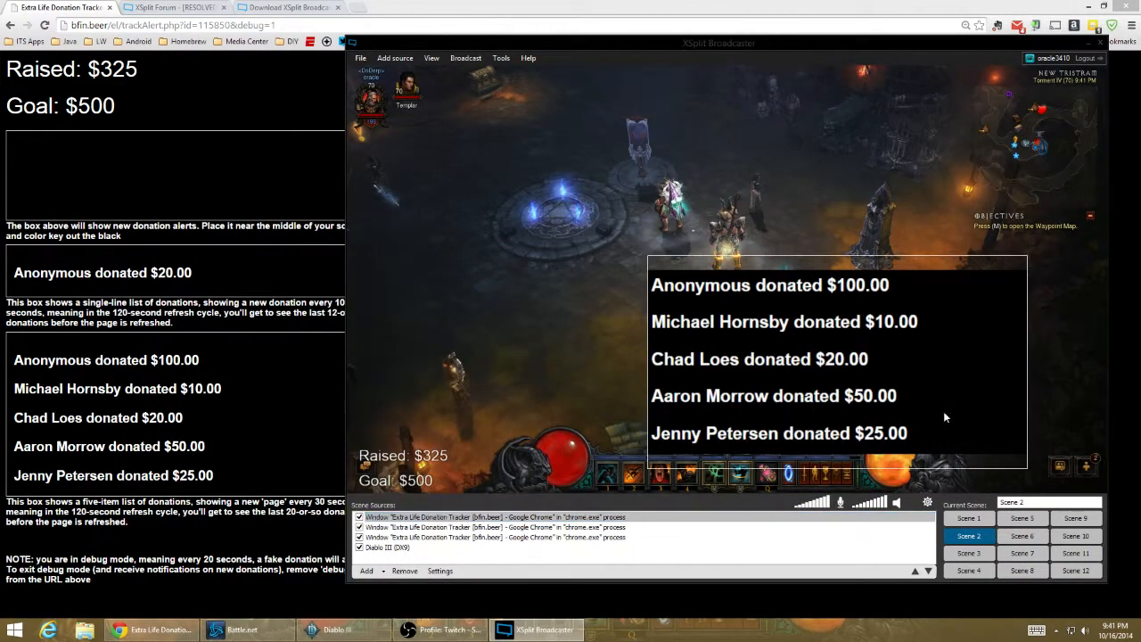
- Shrink the five-item donation list overlay and place it at the right edge of the scene, above the orange globe
{"action": "left_click_drag", "start_coordinate": [946, 465], "coordinate": [949, 439]}
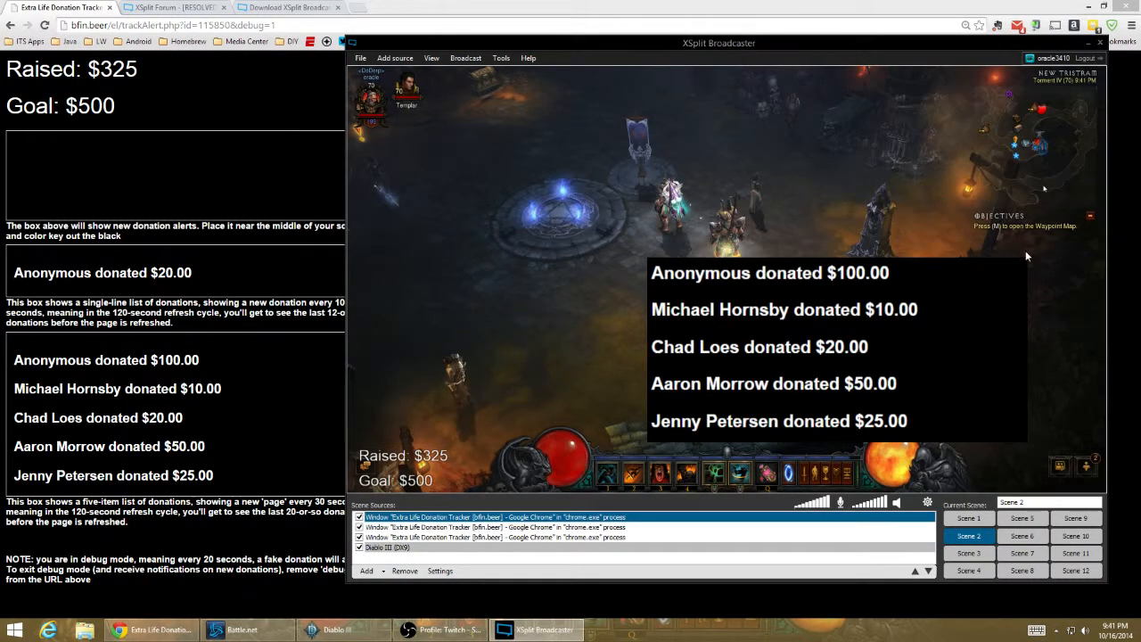
{"action": "left_click_drag", "start_coordinate": [1026, 257], "coordinate": [882, 350]}
{"action": "left_click_drag", "start_coordinate": [778, 401], "coordinate": [1020, 384]}
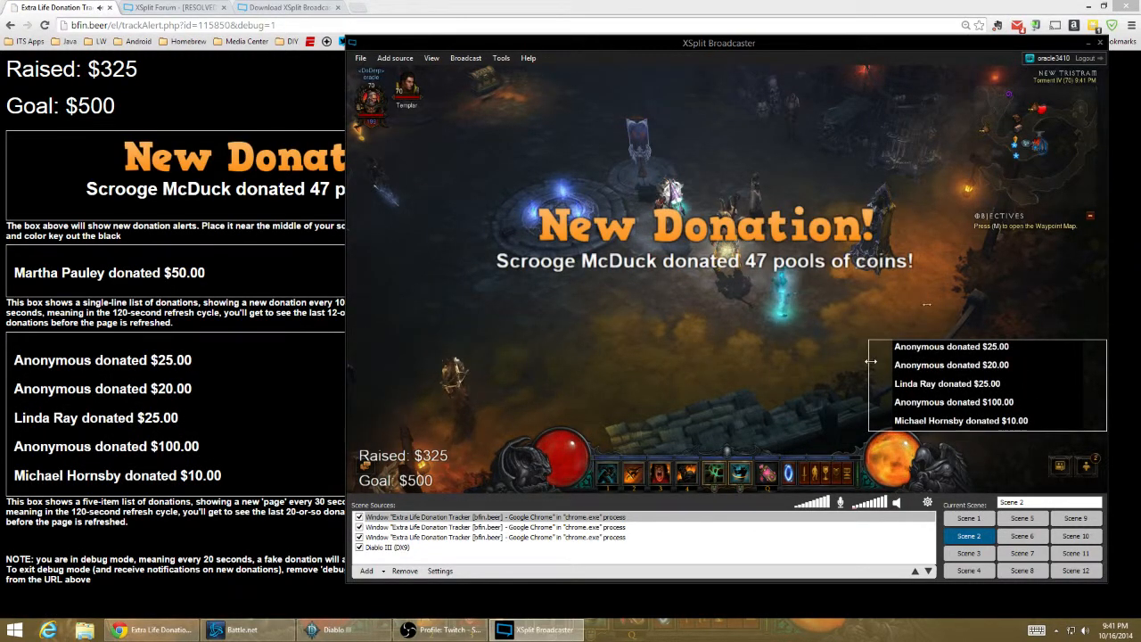
- Shrink the five-item donation list overlay further, to about 230 wide, keeping it against the scene's right edge
{"action": "left_click_drag", "start_coordinate": [871, 361], "coordinate": [970, 378]}
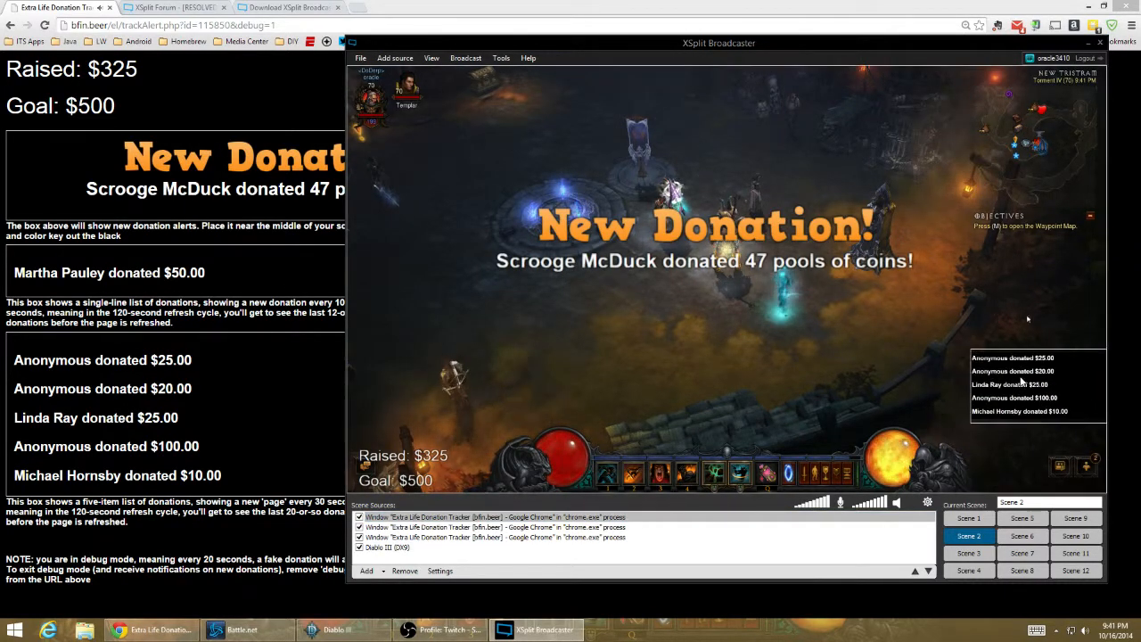
- Check the screen capture options of the donation list, donation totals and New Donation alert captures
{"action": "right_click", "coordinate": [1021, 382]}
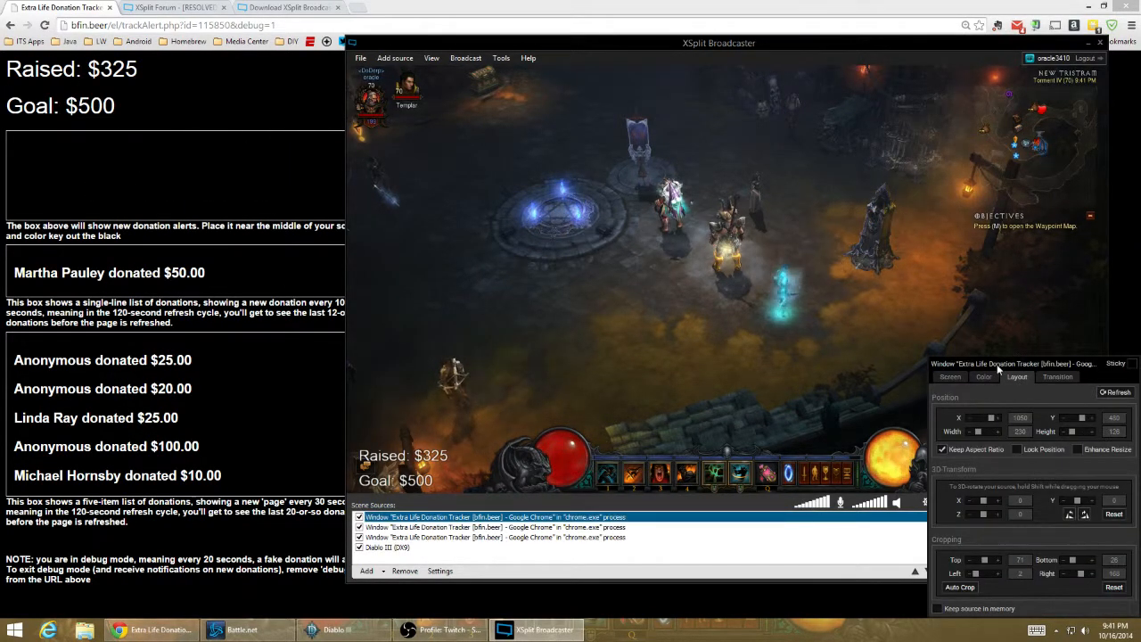
{"action": "left_click", "coordinate": [950, 376]}
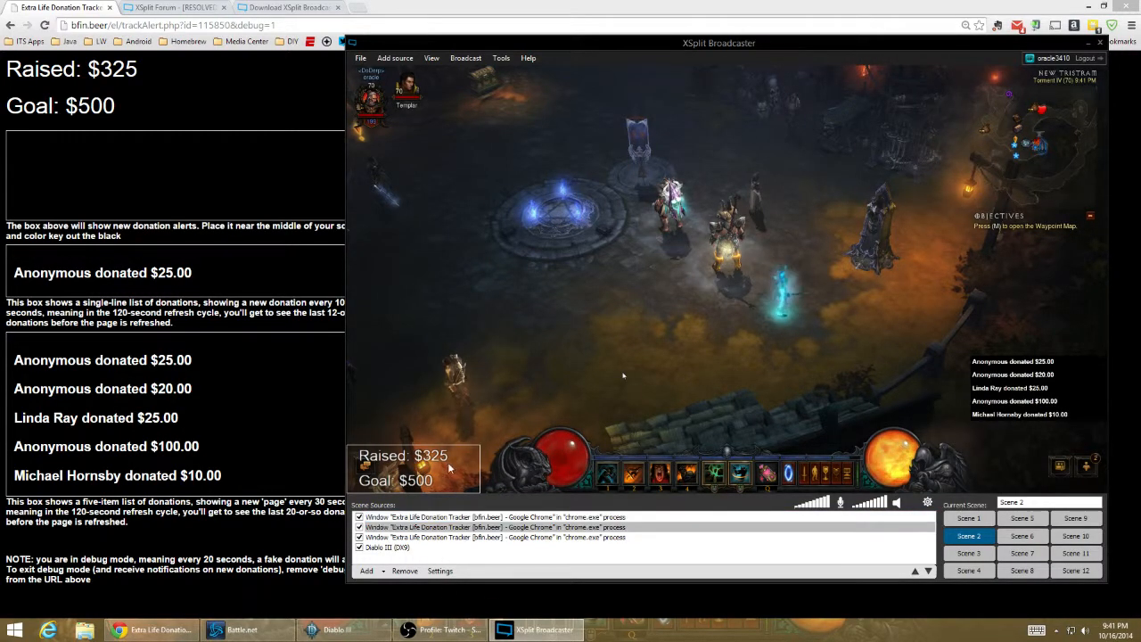
{"action": "right_click", "coordinate": [402, 480]}
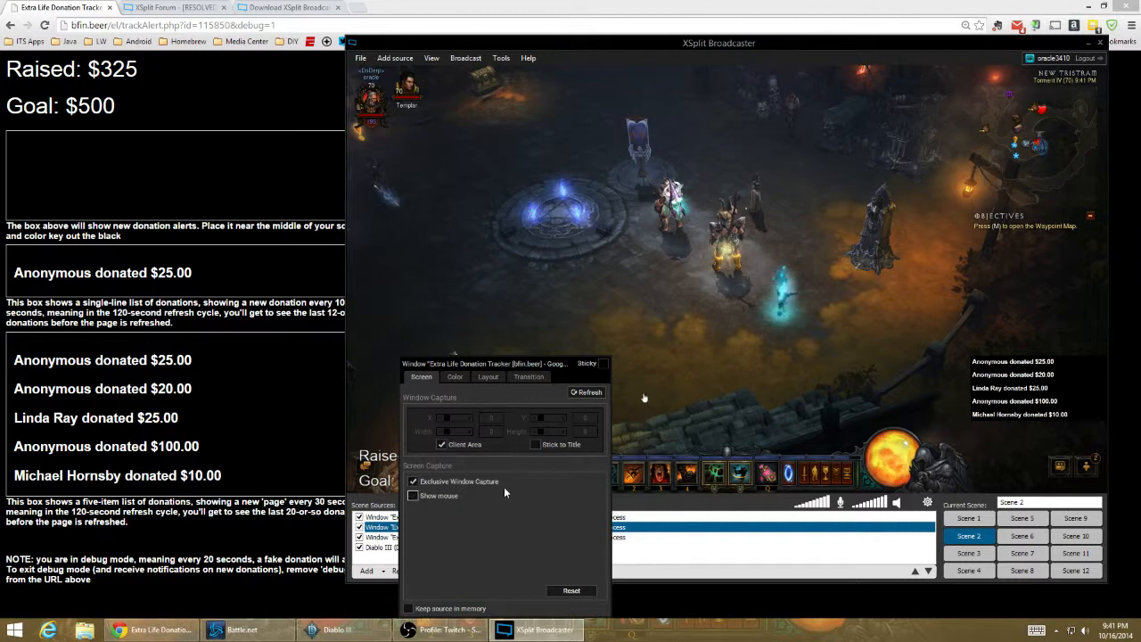
{"action": "right_click", "coordinate": [630, 216]}
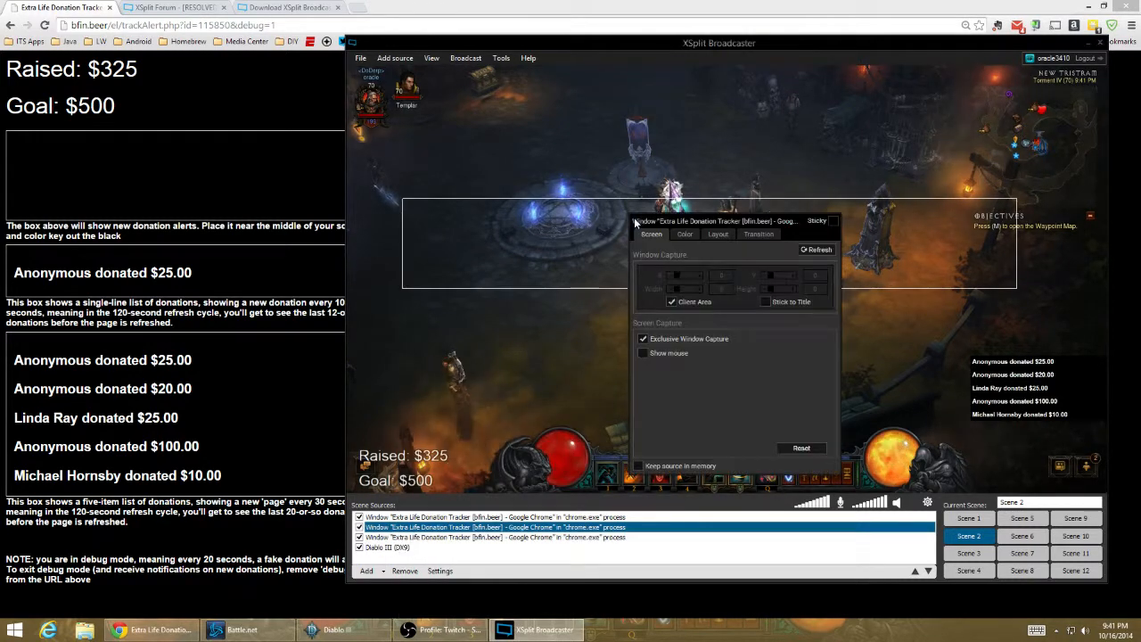
- Apply Color Key to the five-item donation list capture to remove its black background and close its settings
{"action": "right_click", "coordinate": [1007, 358]}
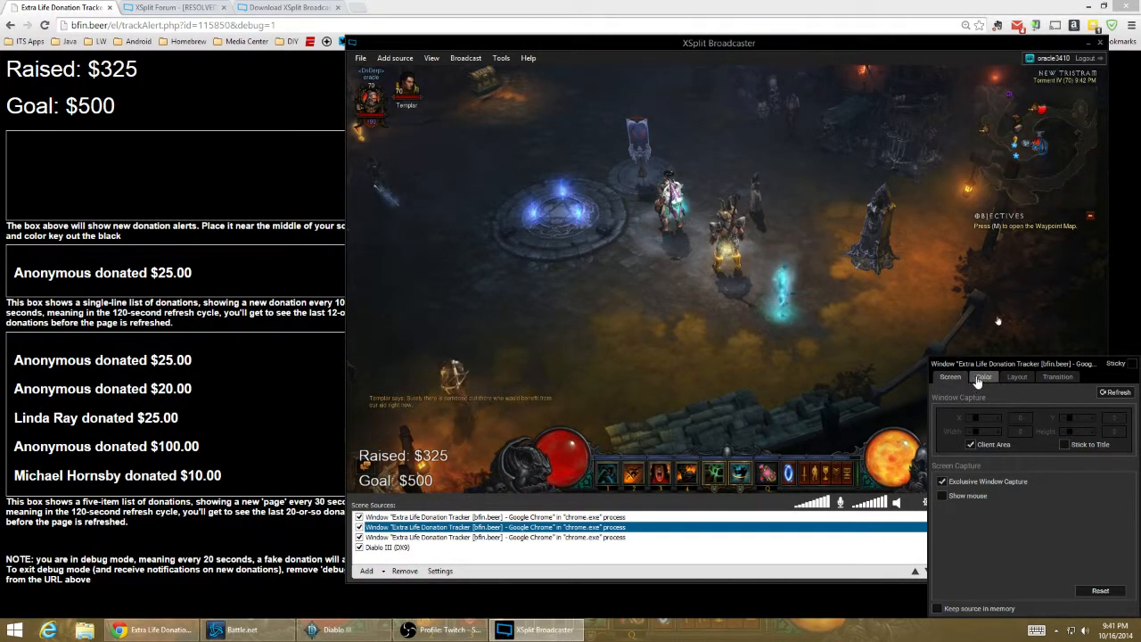
{"action": "left_click", "coordinate": [983, 376]}
{"action": "left_click", "coordinate": [962, 512]}
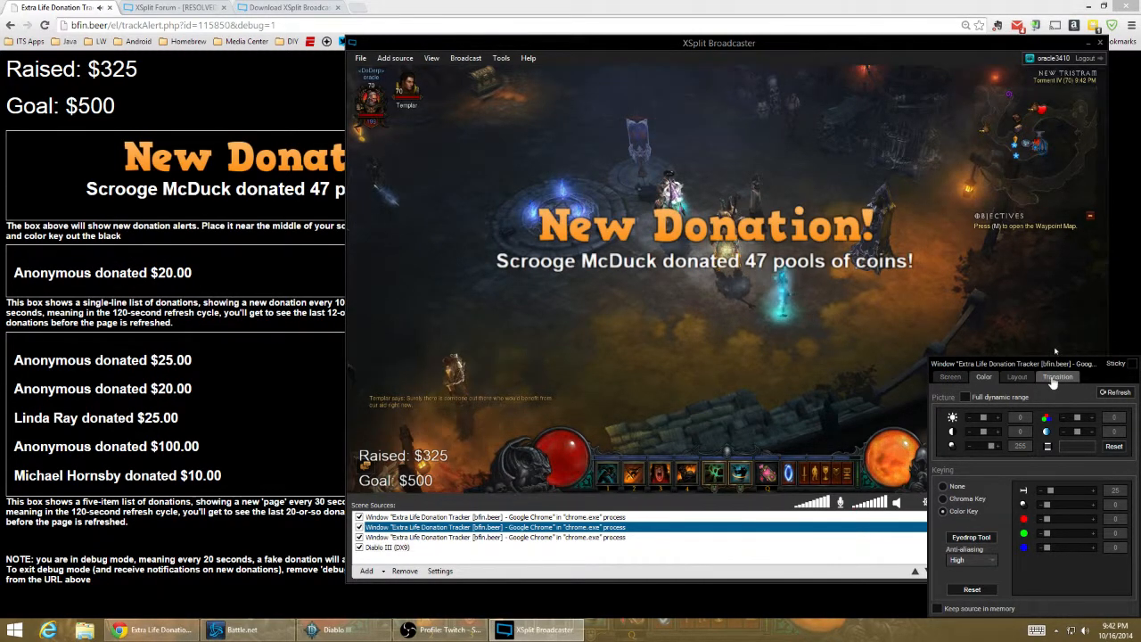
{"action": "left_click_drag", "start_coordinate": [1044, 365], "coordinate": [690, 365]}
{"action": "left_click", "coordinate": [1021, 361]}
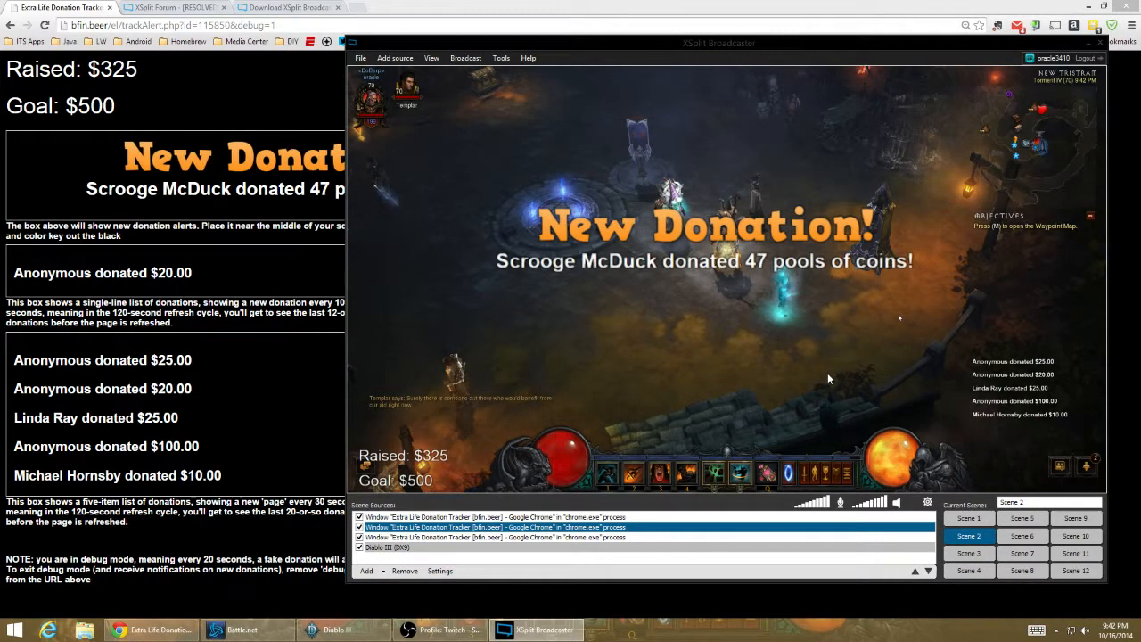
{"action": "left_click", "coordinate": [407, 61]}
{"action": "mouse_move", "coordinate": [431, 59]}
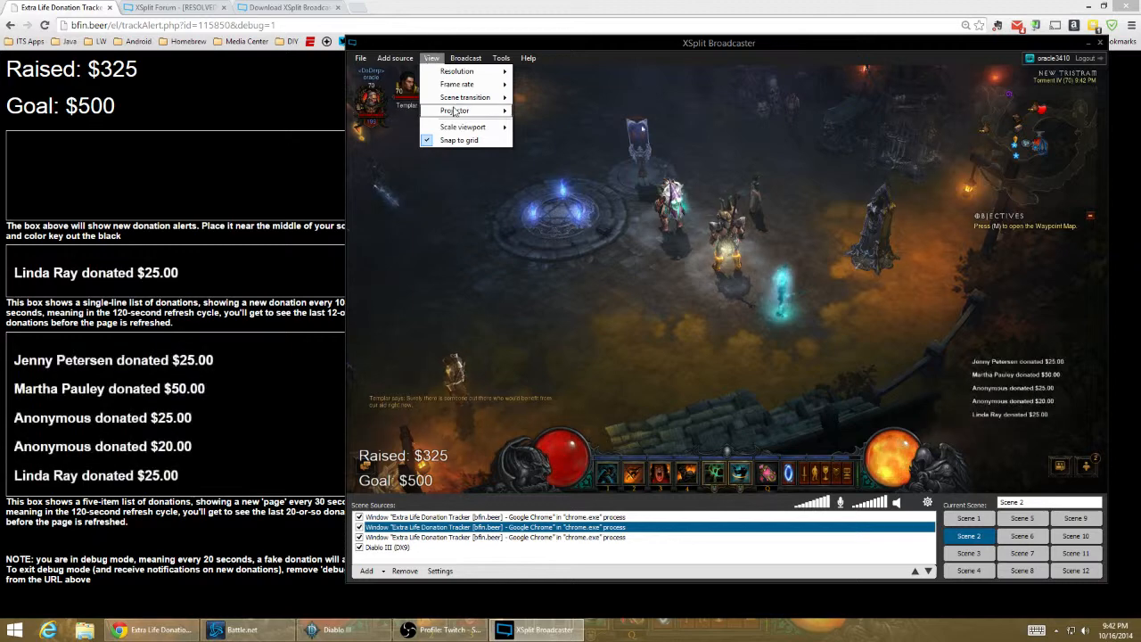
{"action": "mouse_move", "coordinate": [472, 83]}
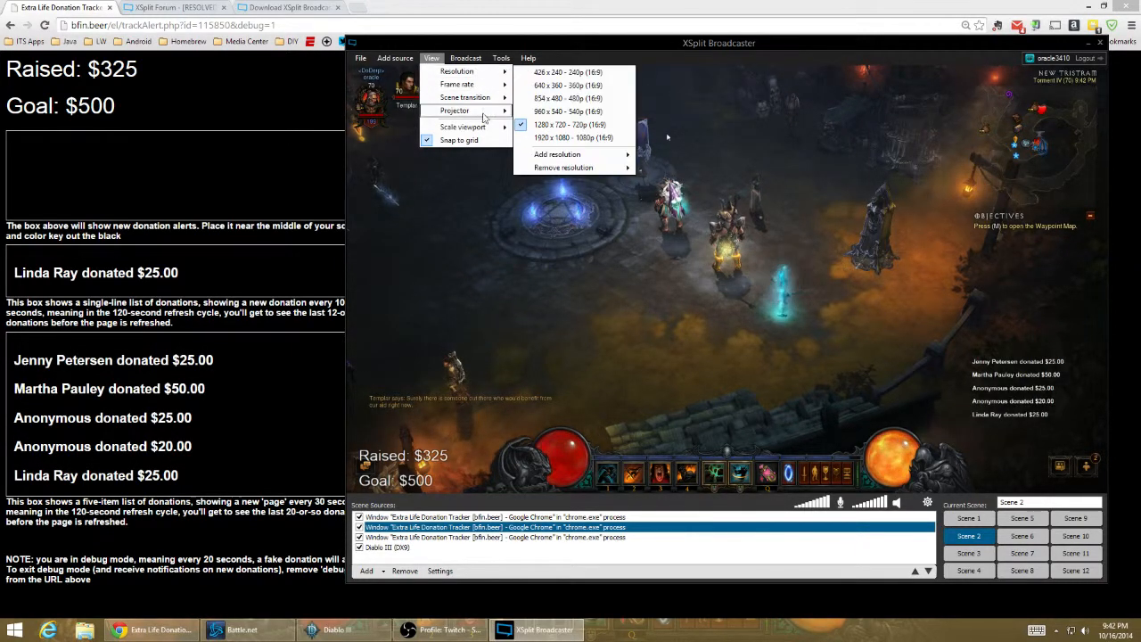
{"action": "mouse_move", "coordinate": [481, 129]}
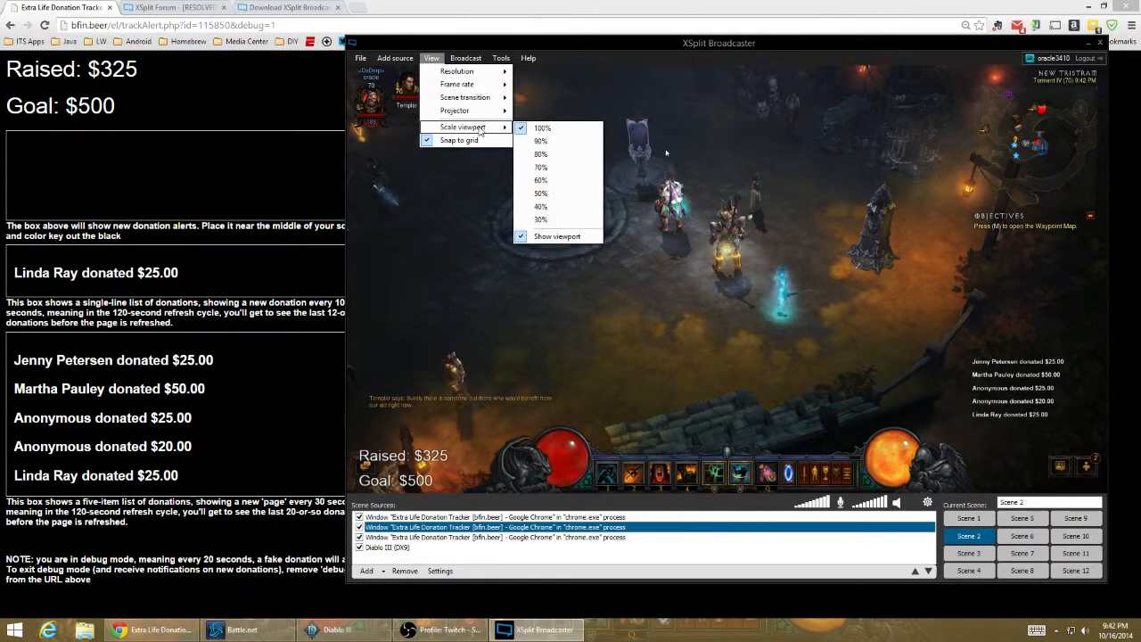
{"action": "left_click", "coordinate": [779, 325]}
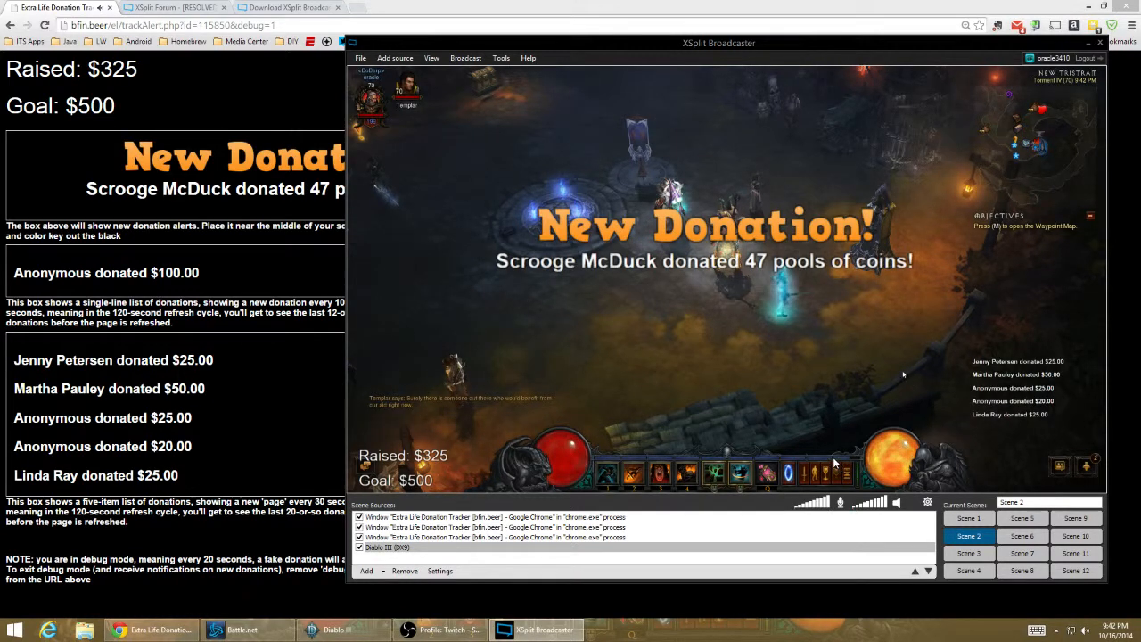
{"action": "left_click", "coordinate": [860, 235]}
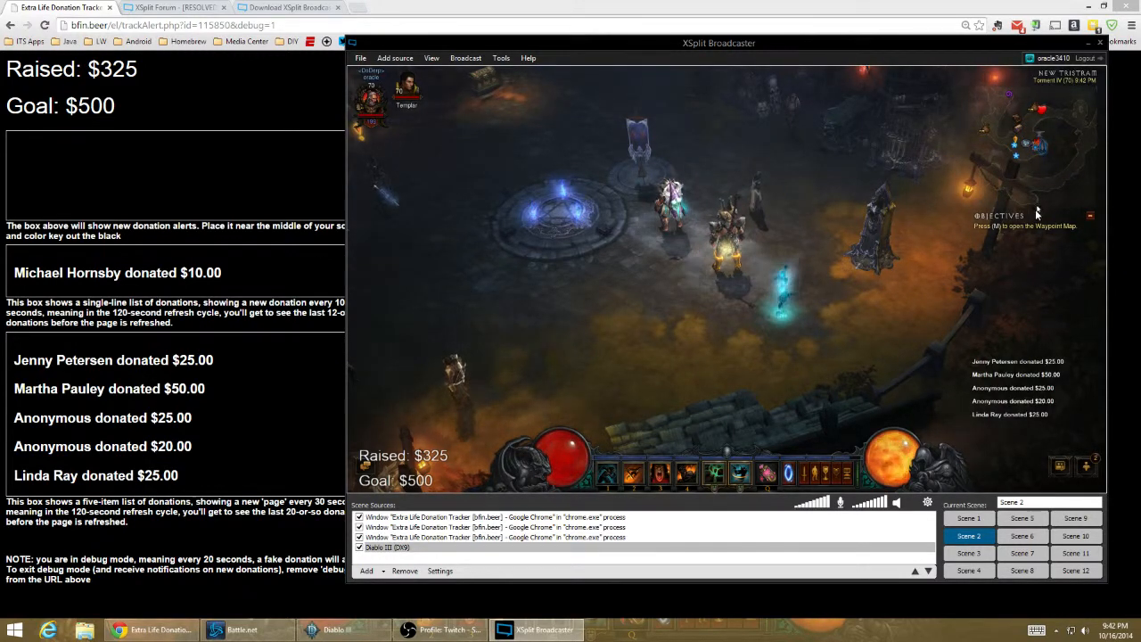
- Move the five-item donation list overlay down to just above the game's small corner icons and save the scene setup
{"action": "left_click_drag", "start_coordinate": [1030, 404], "coordinate": [1028, 432]}
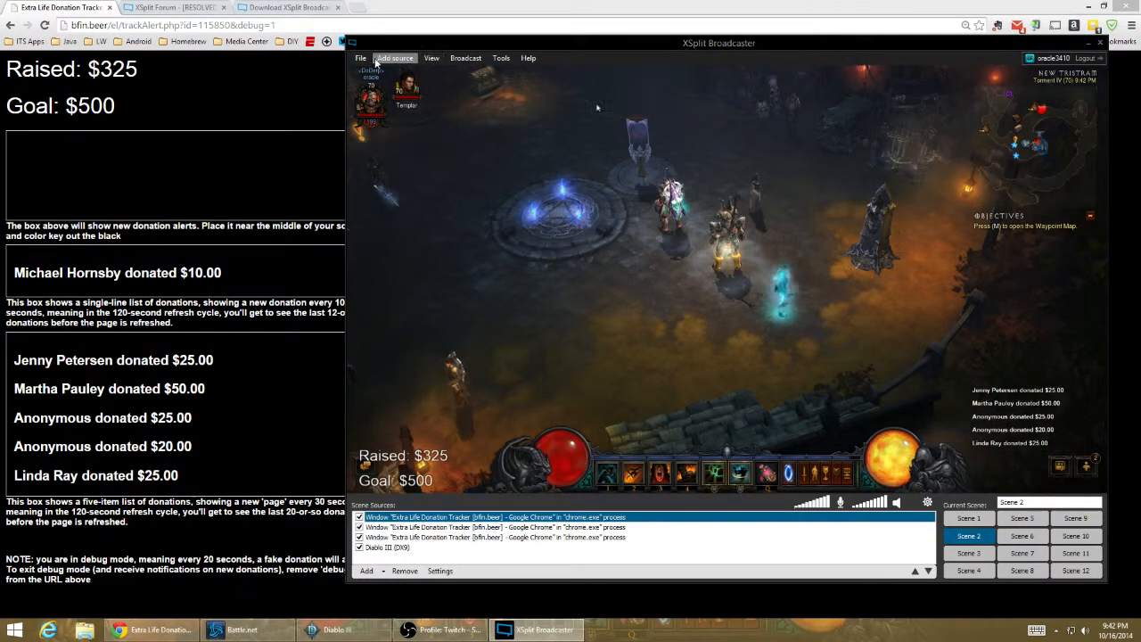
{"action": "left_click", "coordinate": [375, 61]}
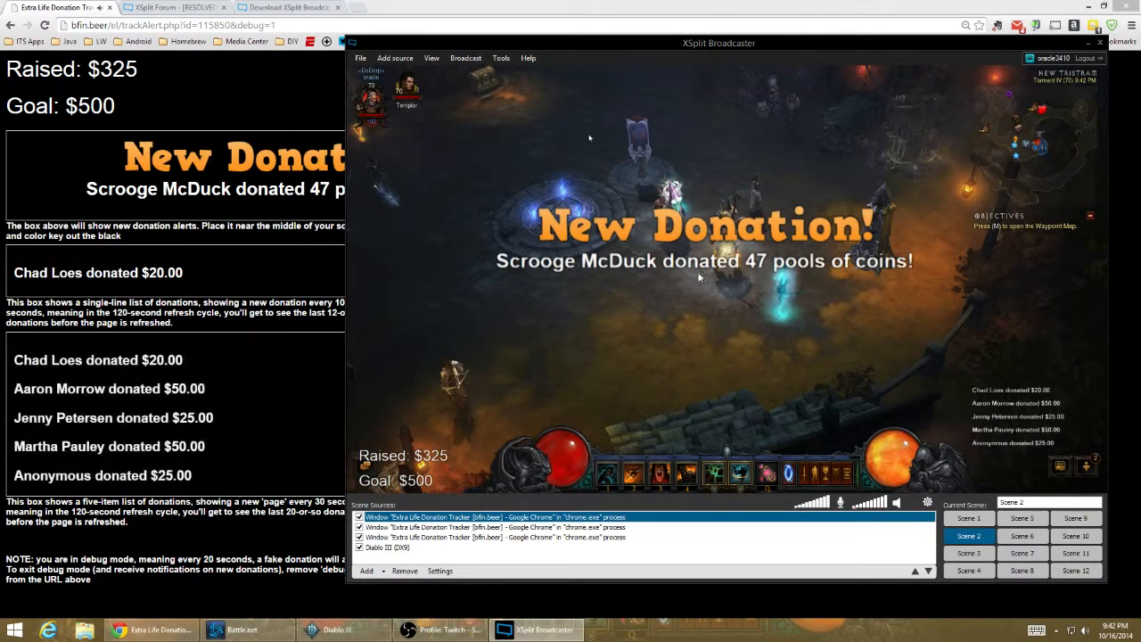
{"action": "key", "text": "ctrl+s"}
{"action": "left_click", "coordinate": [876, 352]}
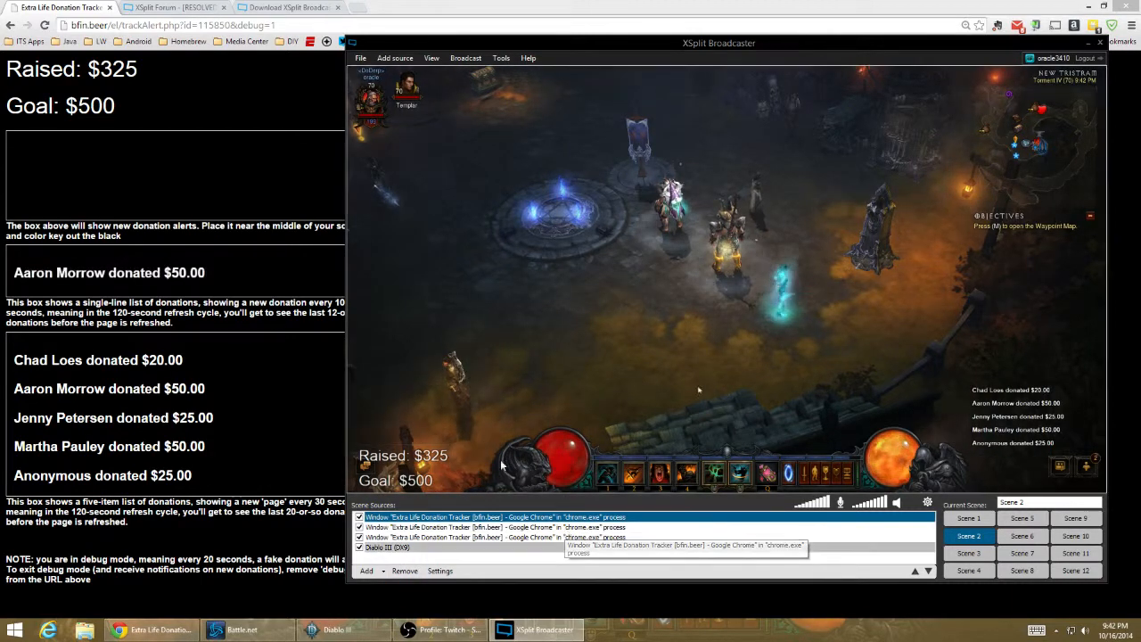
- Reposition the XSplit Broadcaster window on the desktop and switch to Open Broadcaster Software
{"action": "left_click_drag", "start_coordinate": [1012, 44], "coordinate": [957, 35]}
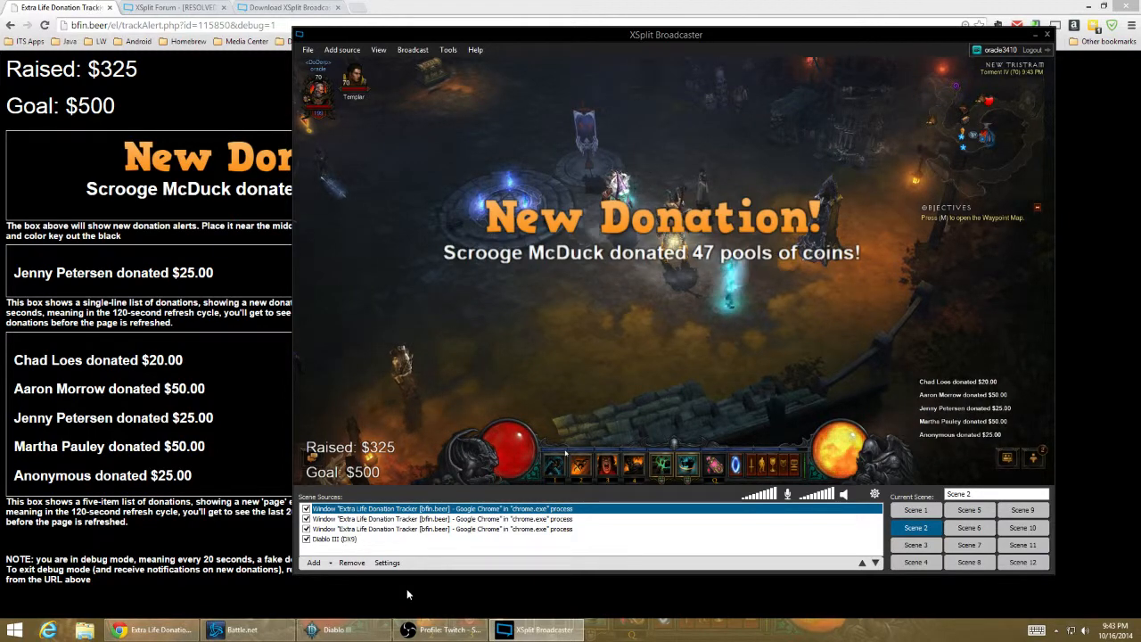
{"action": "left_click", "coordinate": [450, 635]}
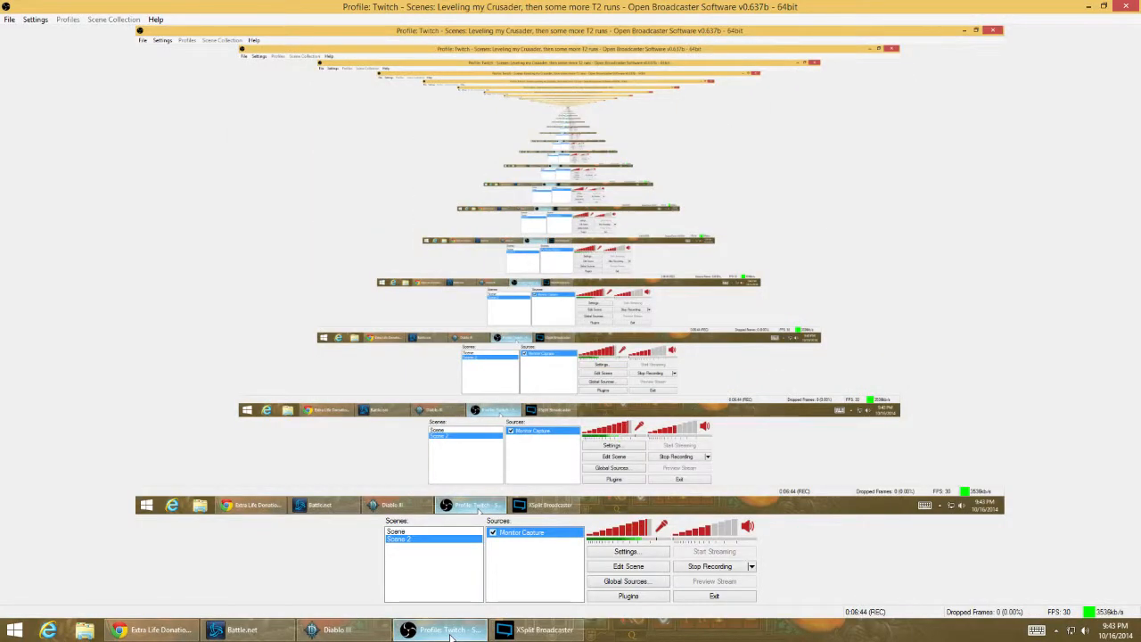